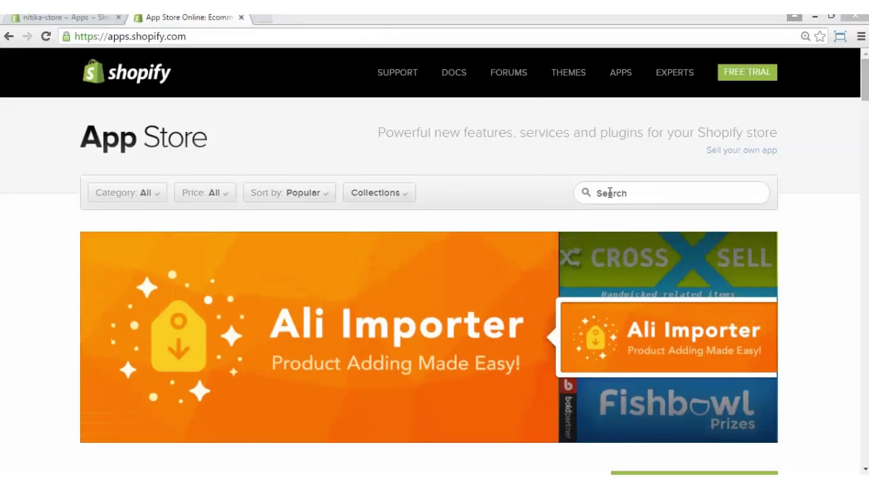
Search the App Store for 'product zipcode' and open the Product Zipcode Validator app page
click(609, 192)
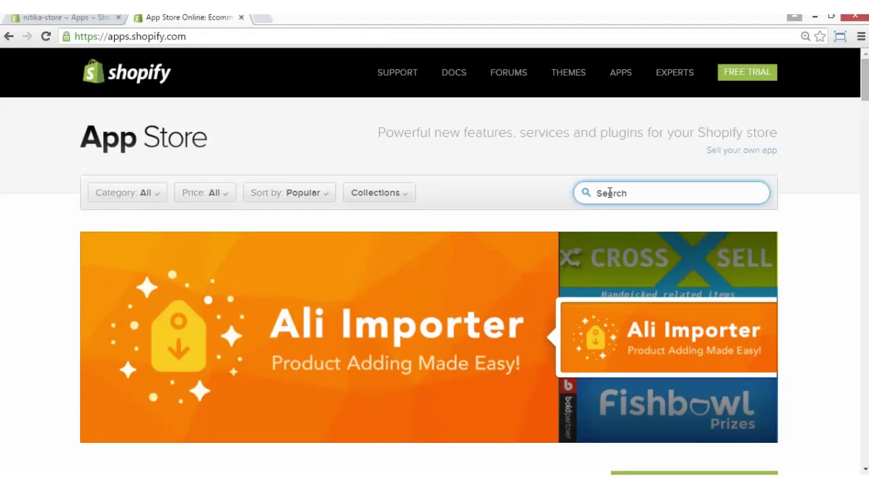
text(product)
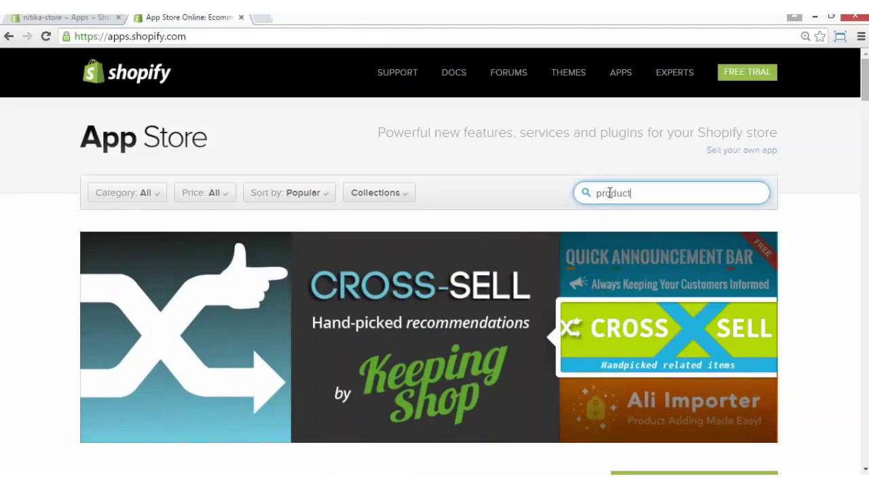
text( zipcode)
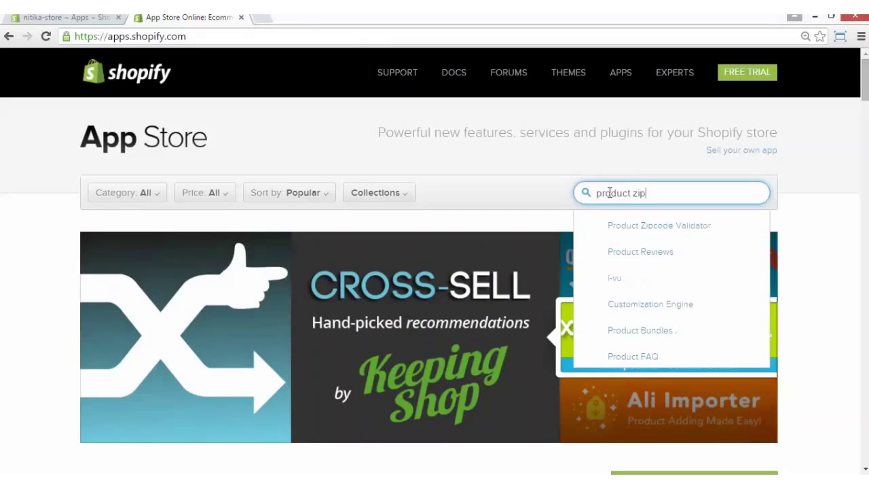
click(624, 223)
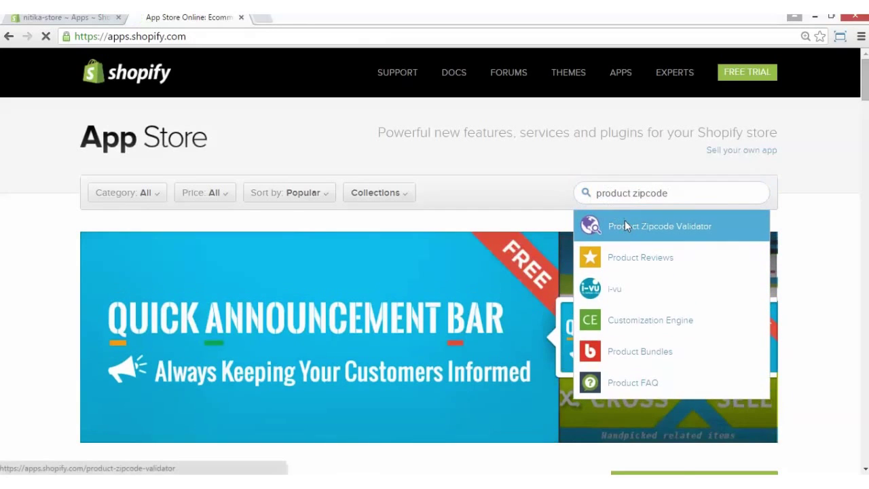
Choose Get, paste the store's myshopify address and log in to install
click(653, 292)
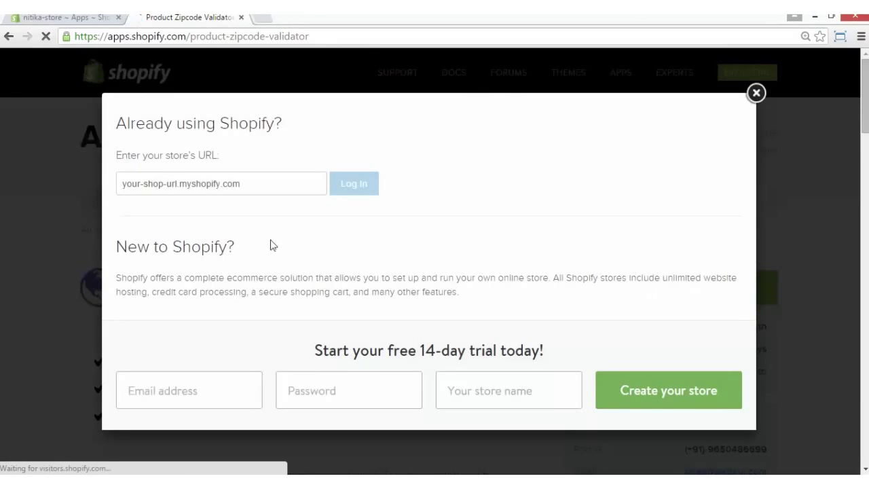
click(265, 189)
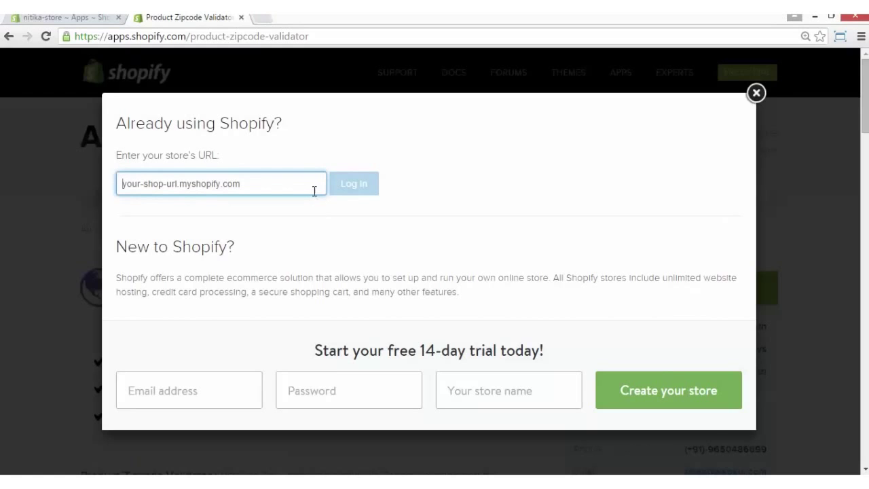
text(nitika-store.myshopify.com)
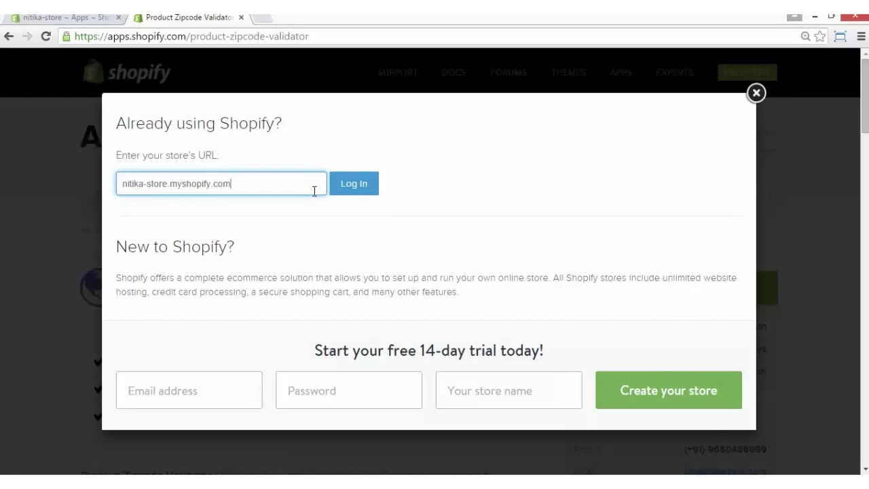
click(356, 188)
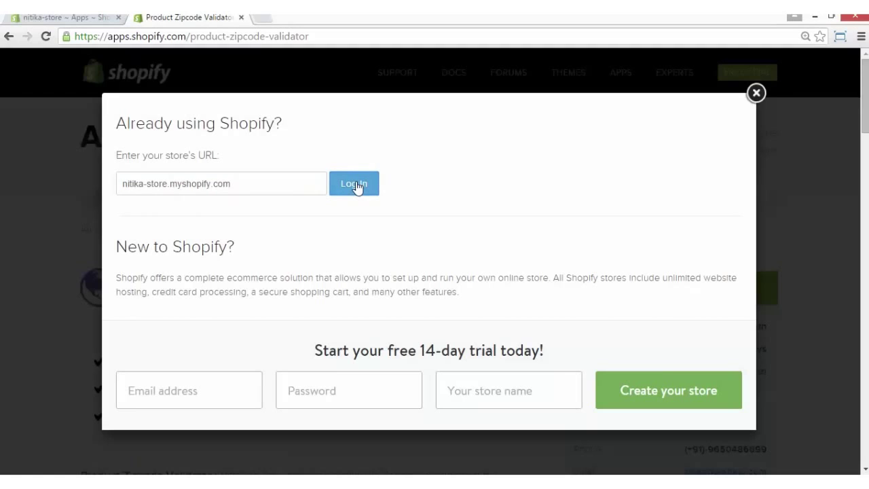
click(356, 188)
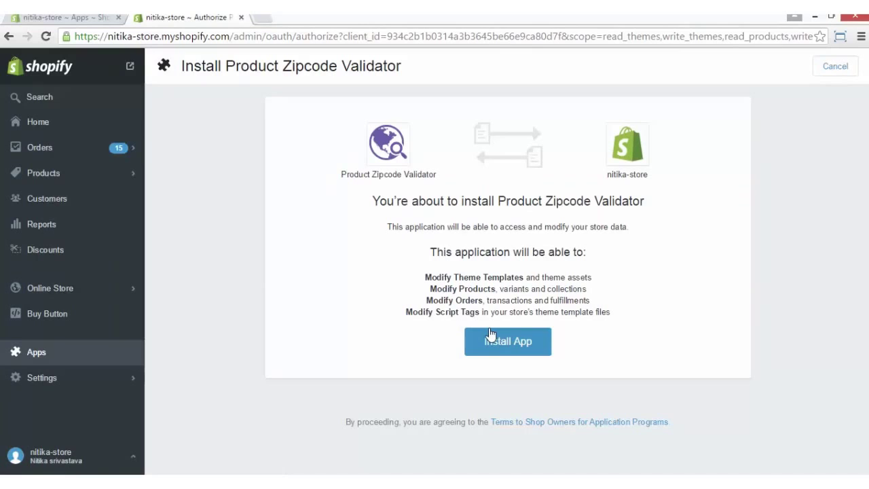
Install Product Zipcode Validator and approve its $9.00 monthly test charge
click(506, 349)
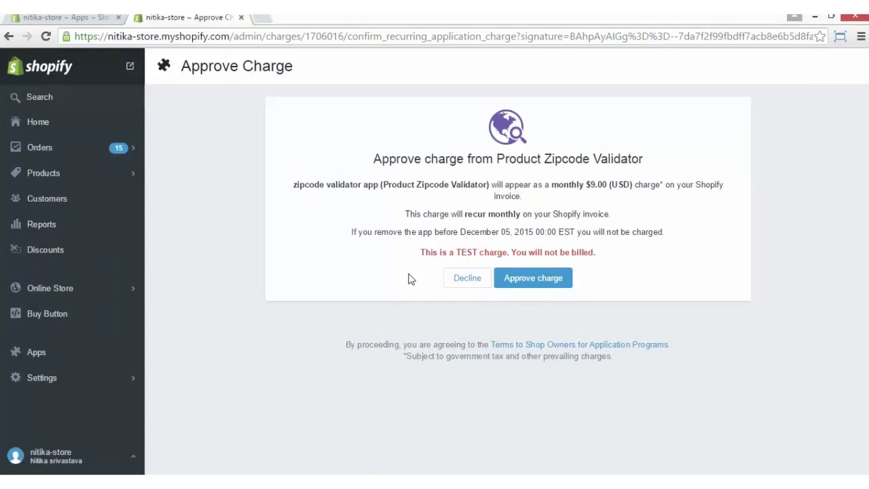
click(541, 285)
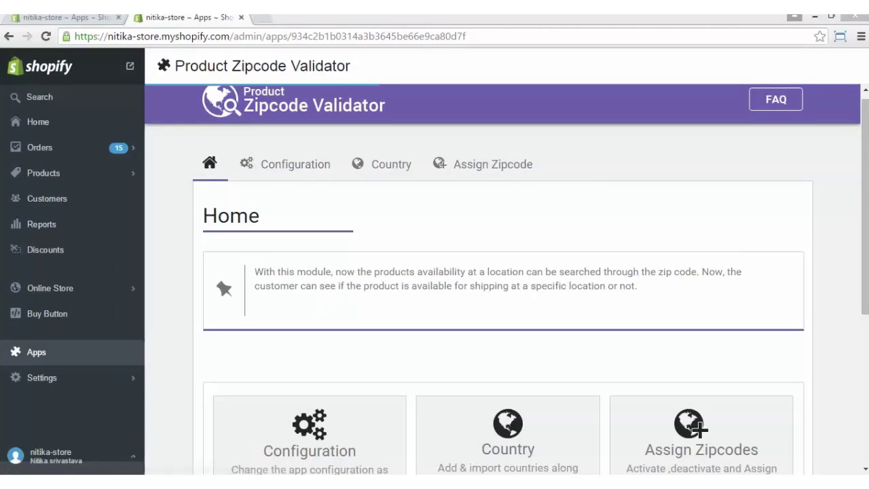
drag(866, 111, 866, 231)
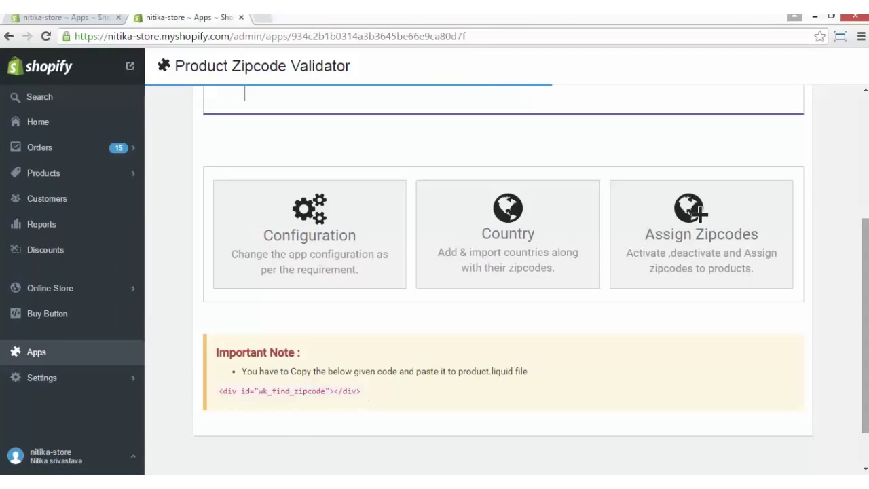
drag(867, 348, 866, 224)
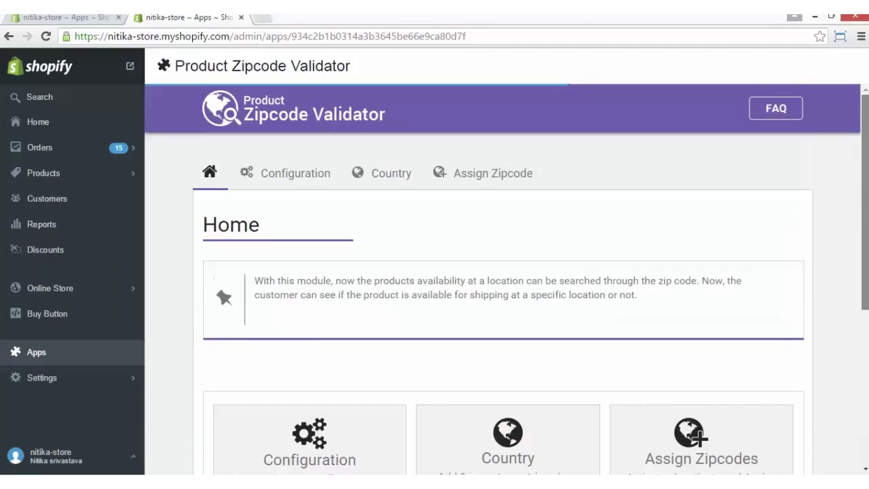
Save the store's Domain Name in the app Configuration, then go to the Country page
click(274, 175)
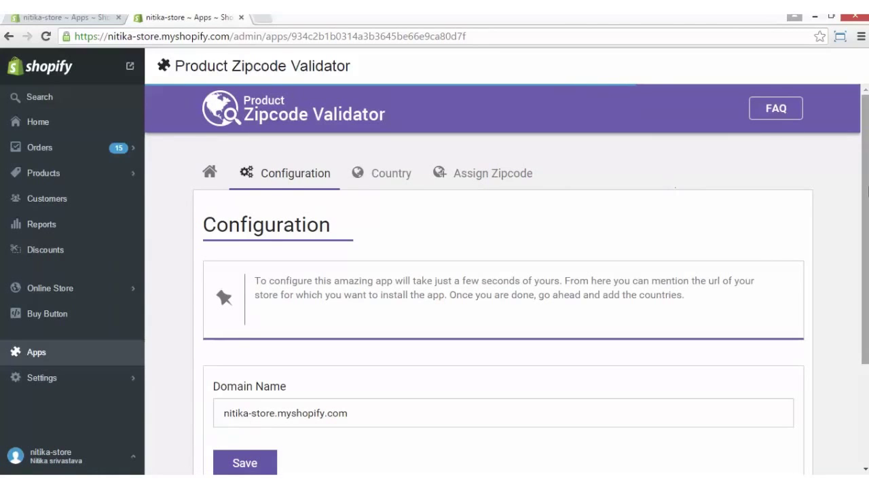
drag(866, 231, 866, 294)
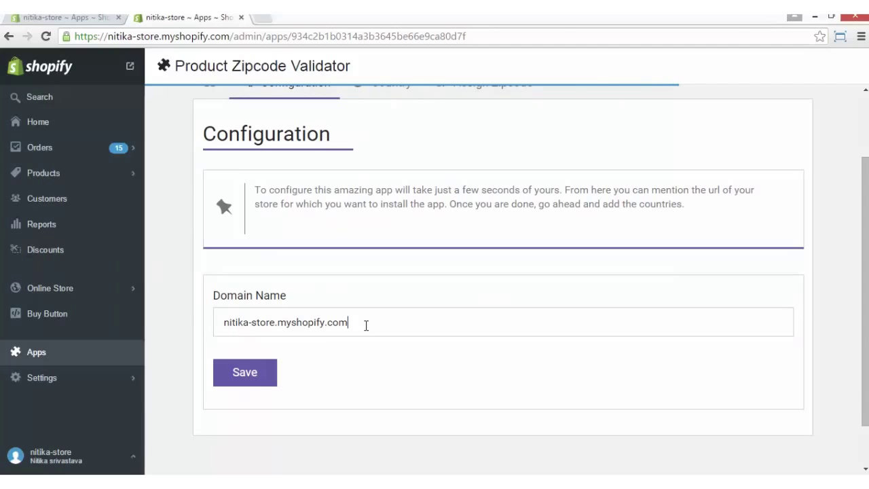
click(254, 378)
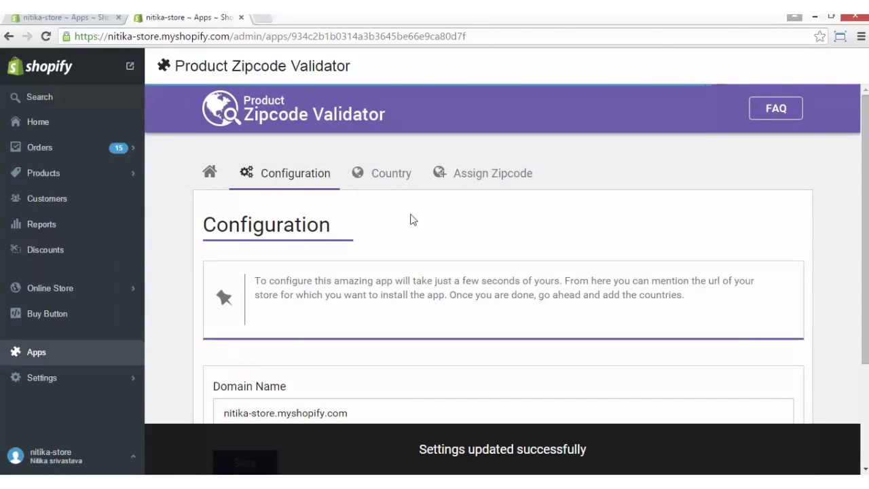
click(392, 176)
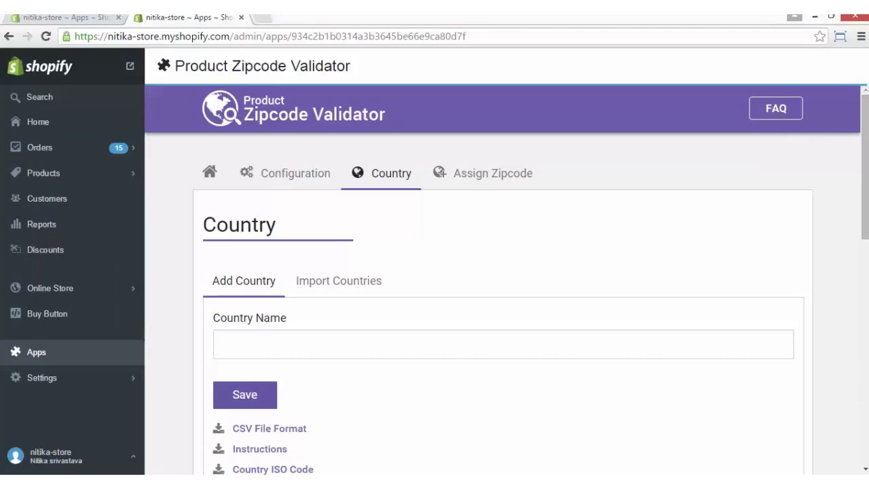
Add Canada from the Country Name suggestions and confirm it appears as CA in All Countries
scroll(864, 339, down, 5)
scroll(503, 276, down, 1)
scroll(503, 276, up, 2)
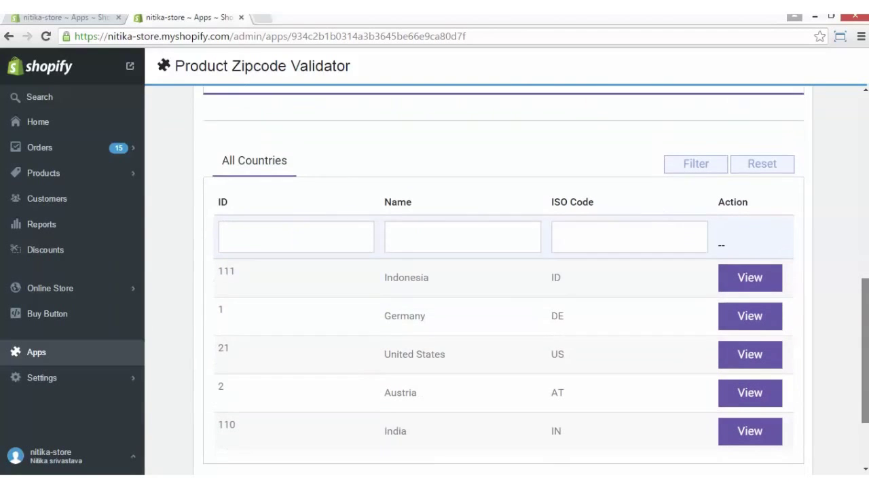
scroll(503, 275, up, 5)
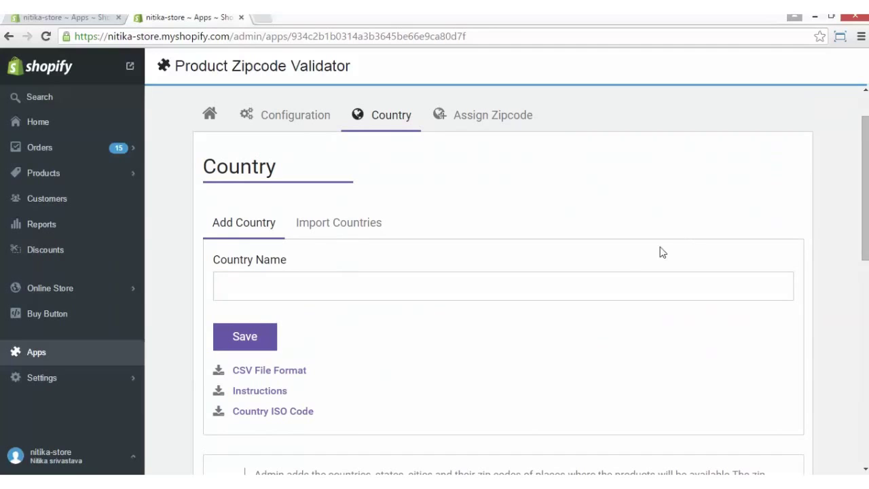
click(528, 277)
click(528, 277)
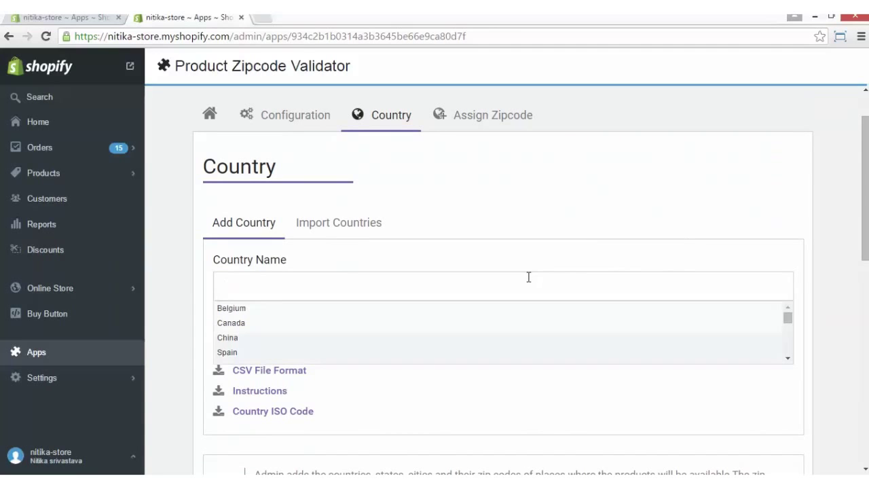
click(423, 323)
click(255, 337)
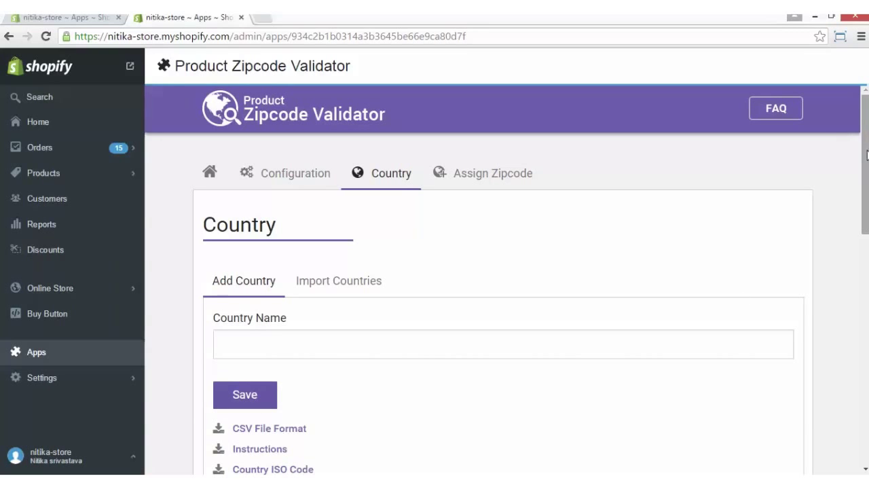
scroll(742, 300, down, 2)
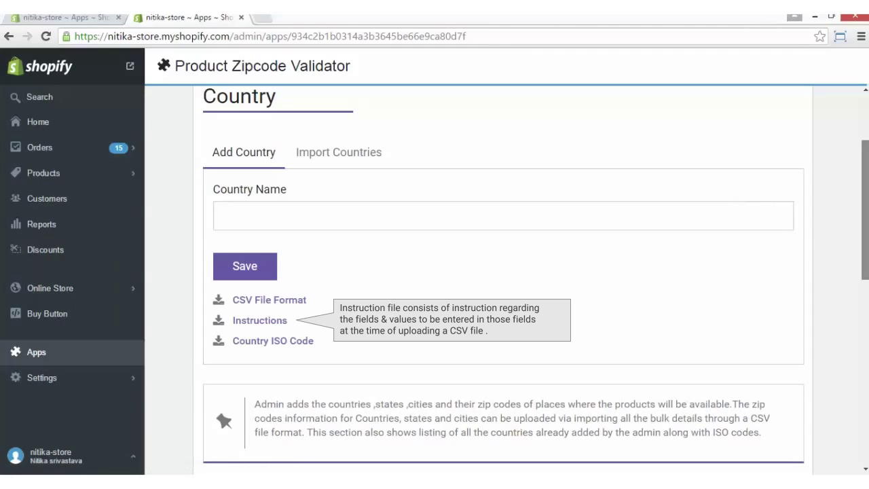
drag(865, 204, 865, 300)
scroll(815, 401, down, 2)
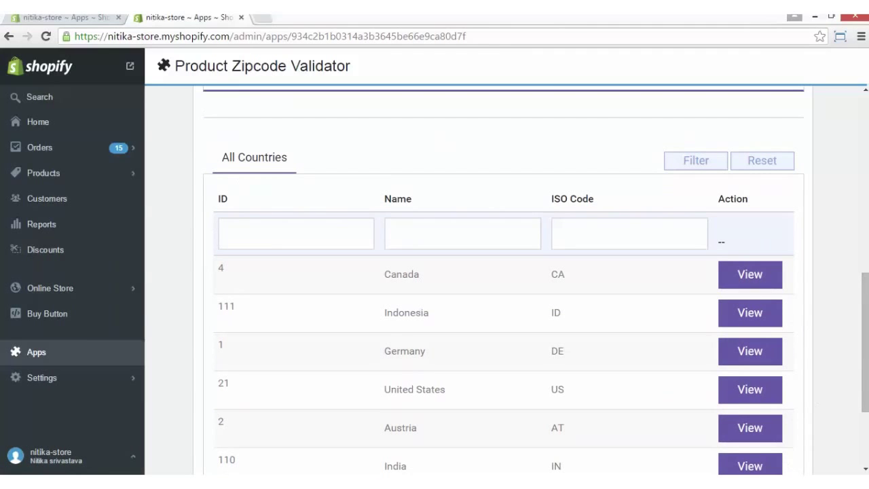
scroll(378, 280, down, 1)
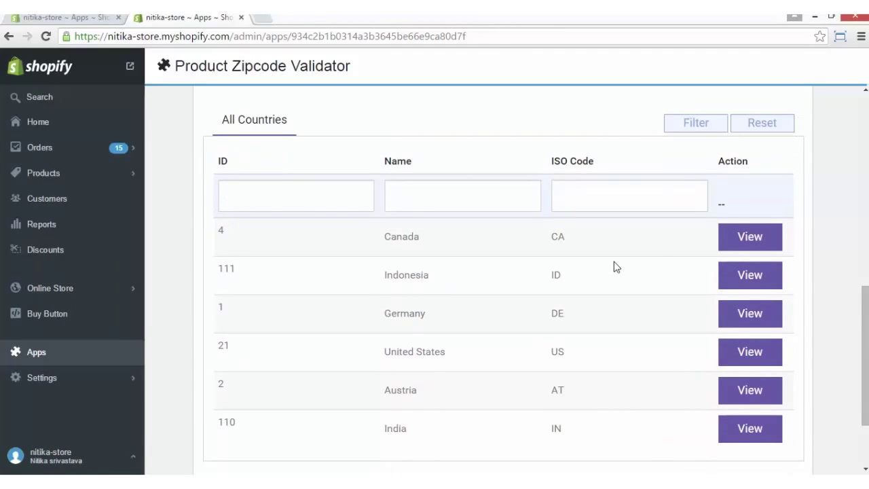
Open Canada's page and choose Quebec as the province
click(754, 239)
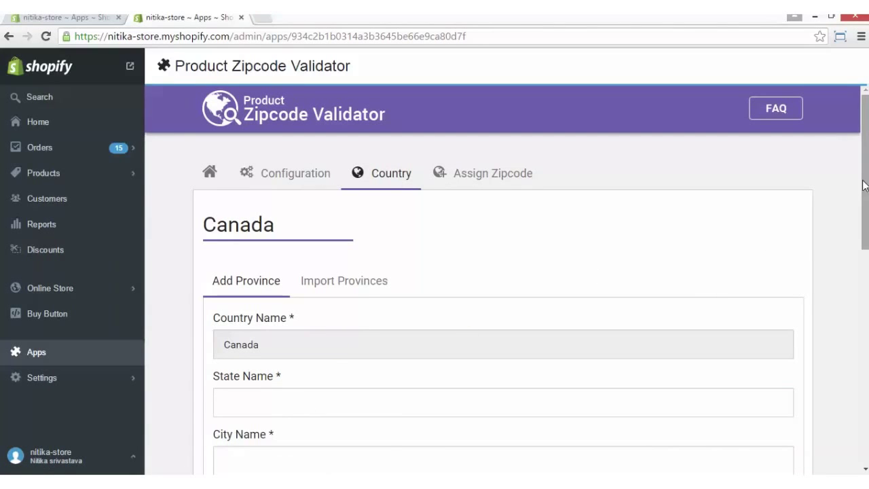
drag(863, 185, 864, 231)
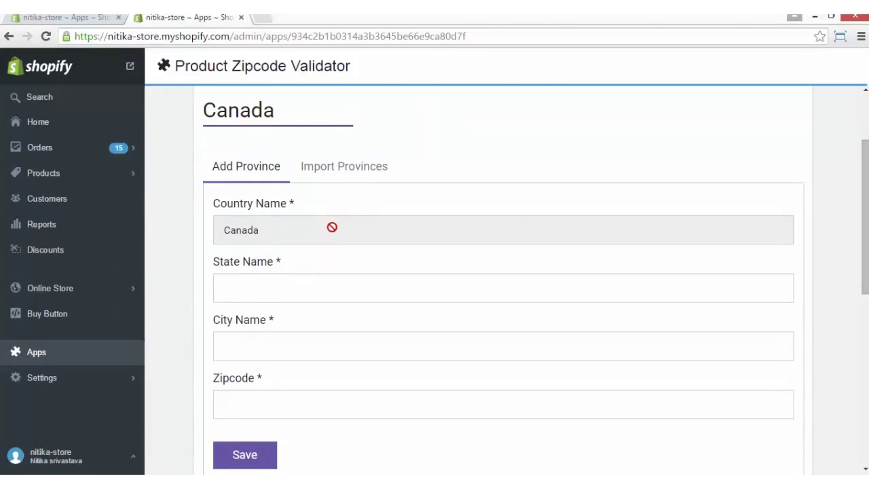
click(272, 284)
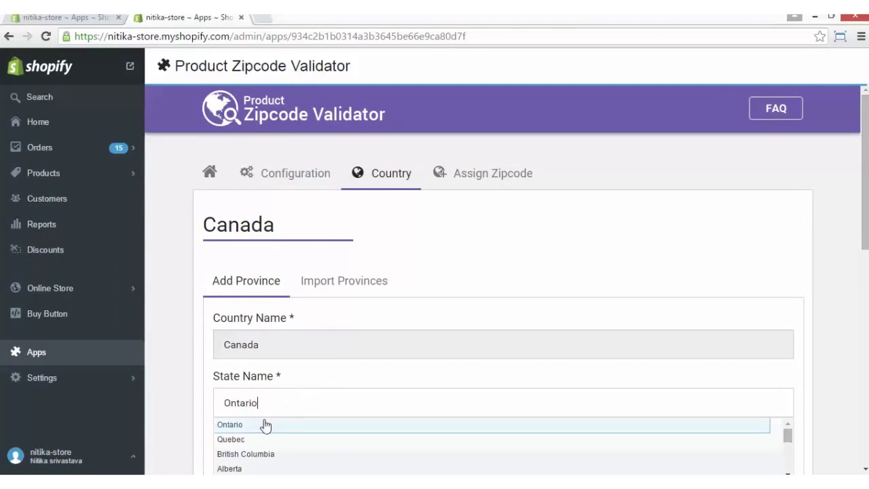
click(253, 440)
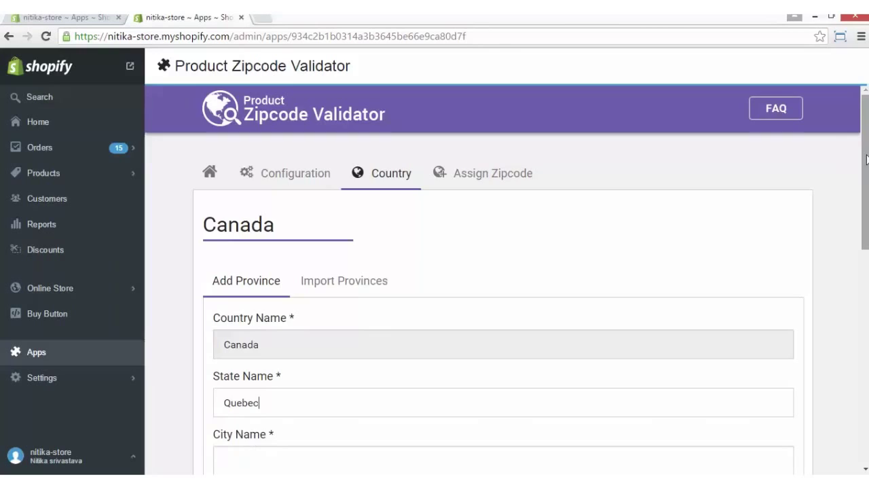
scroll(495, 220, down, 3)
Enter city Montreal and zipcode H3R1K2 without the space, and save the entry
click(375, 265)
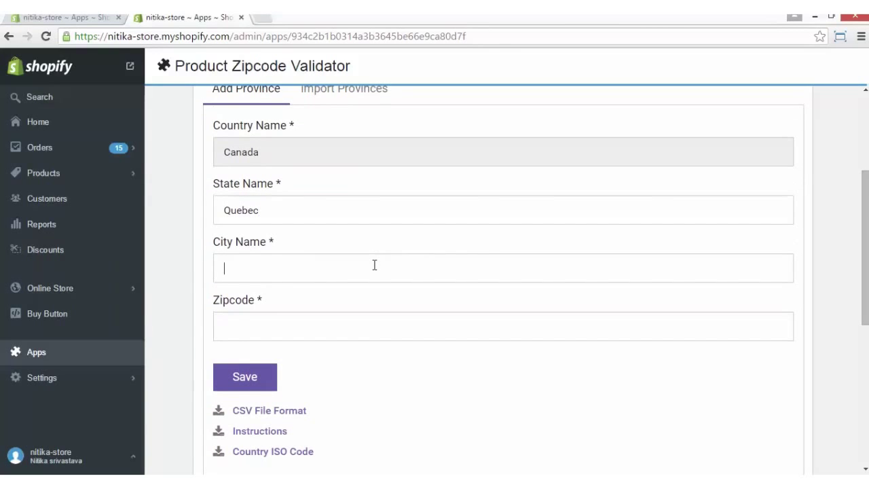
text(mon)
click(344, 292)
click(290, 325)
text(H3R 1K2)
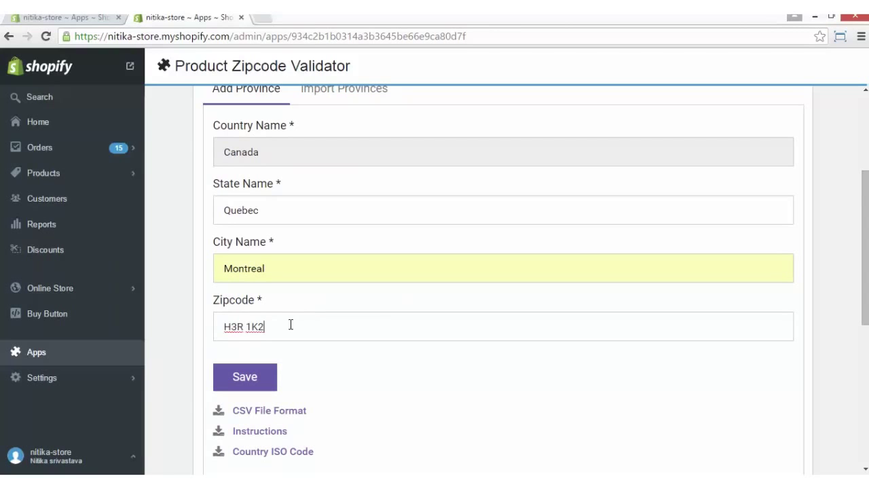
click(246, 328)
key(BackSpace)
click(239, 380)
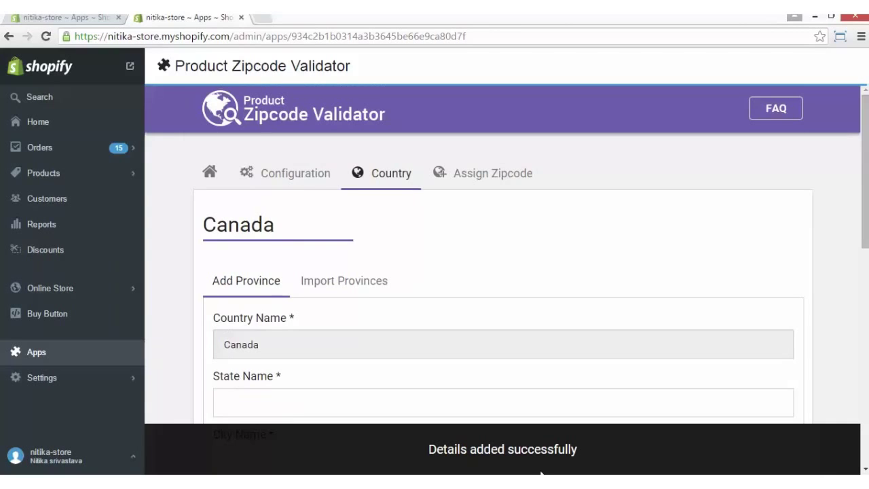
Check the Bulk Action delete option on the 3077 zipcode row, then deselect it
drag(866, 172, 865, 340)
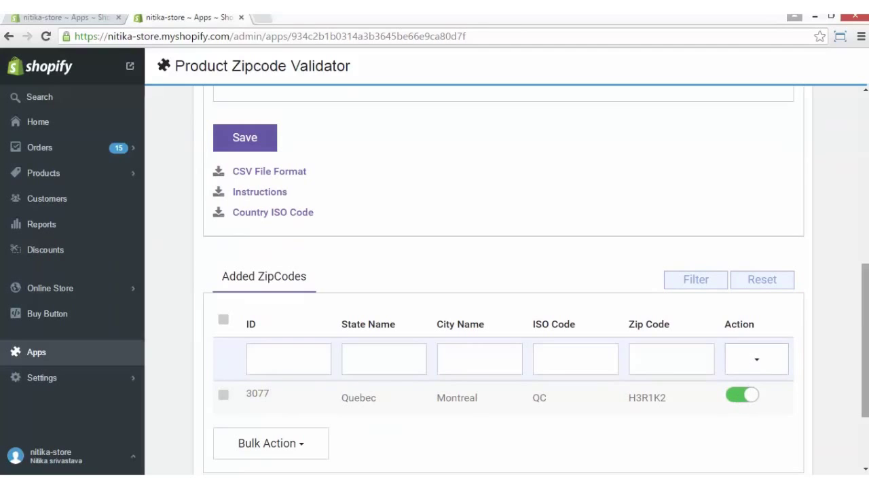
scroll(865, 340, down, 2)
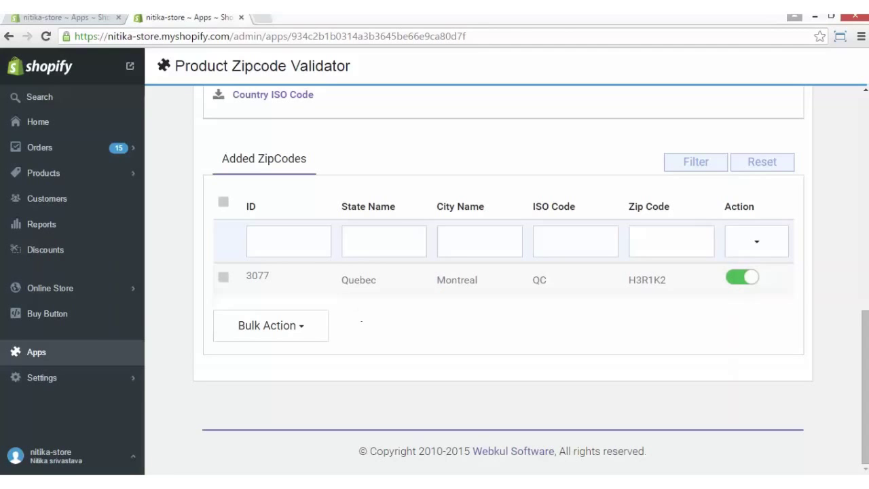
drag(864, 337, 864, 394)
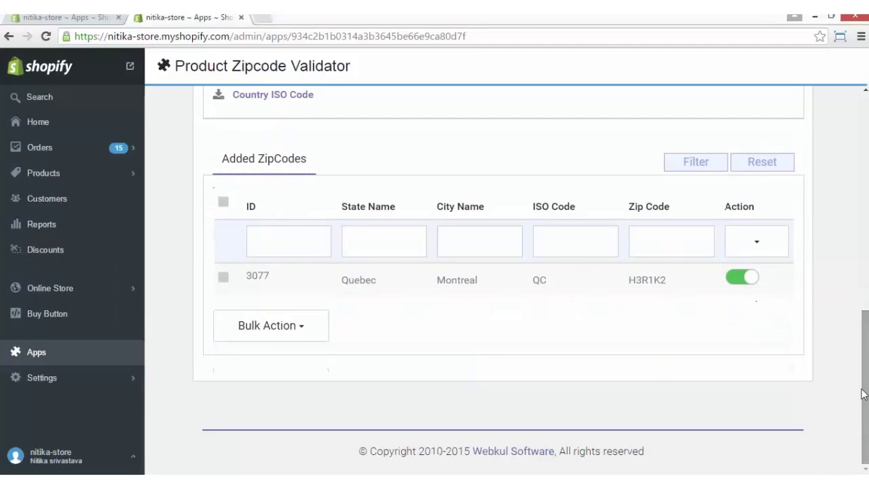
click(244, 327)
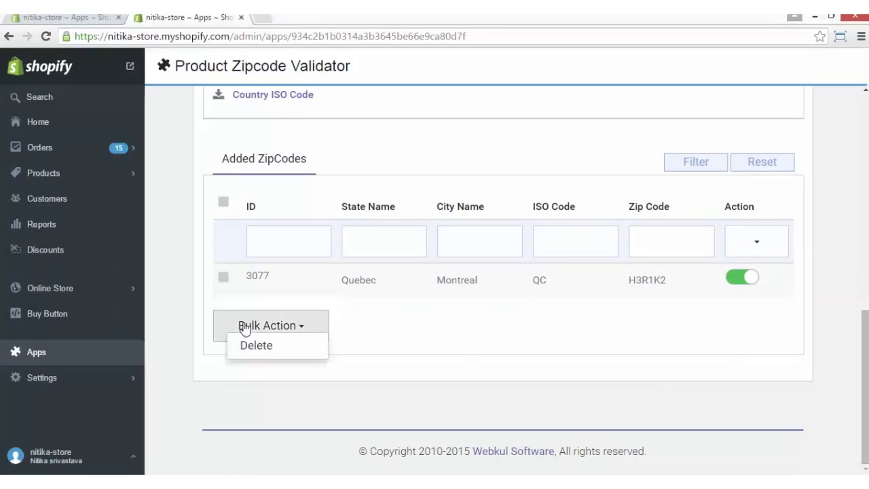
click(394, 333)
click(224, 278)
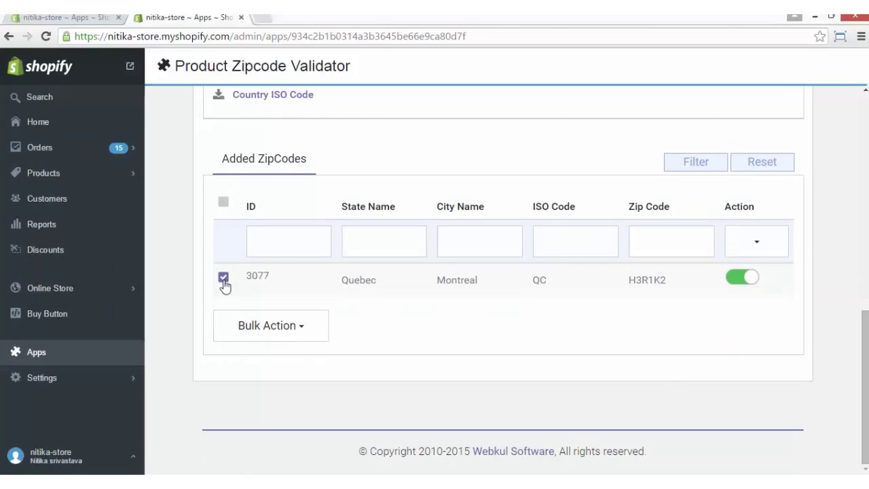
click(249, 333)
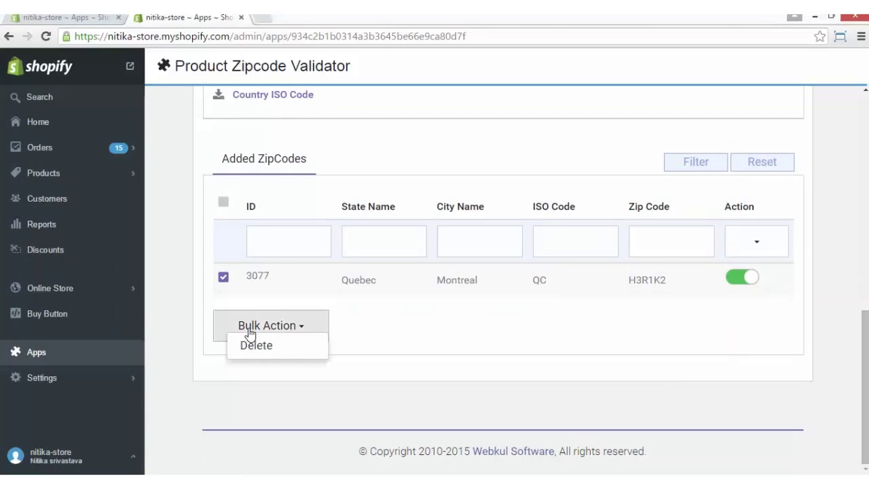
click(447, 334)
click(223, 278)
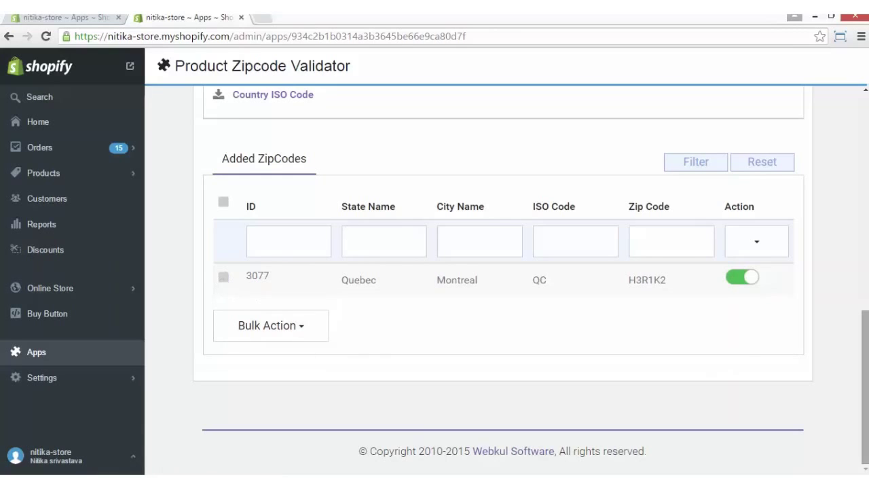
scroll(357, 197, up, 10)
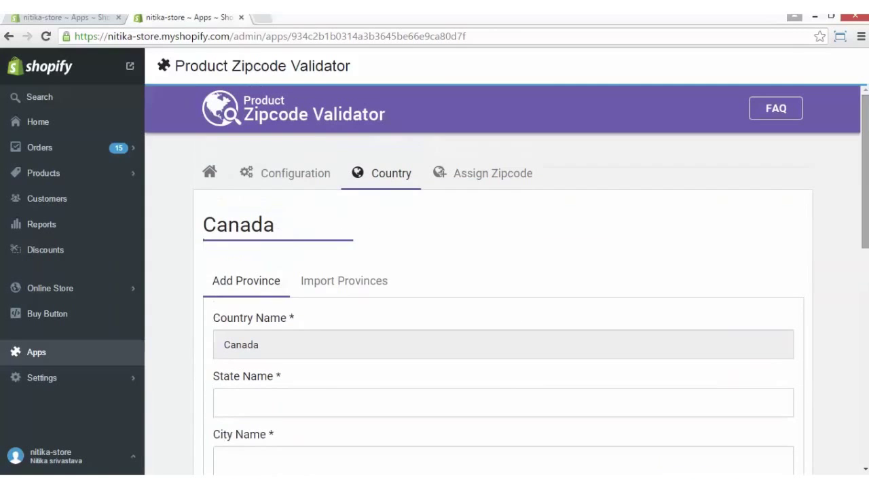
Look over the Import Provinces CSV form, then move to the Assign Zipcode page
click(338, 284)
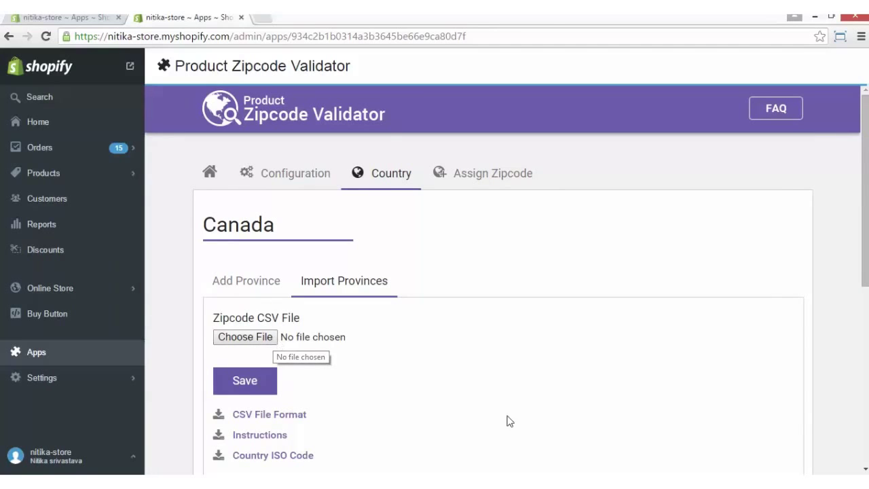
scroll(842, 196, down, 4)
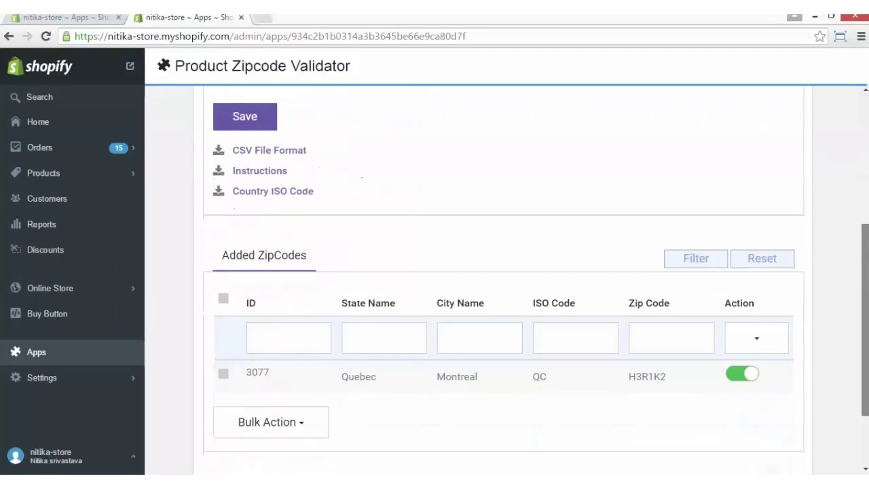
scroll(843, 196, up, 4)
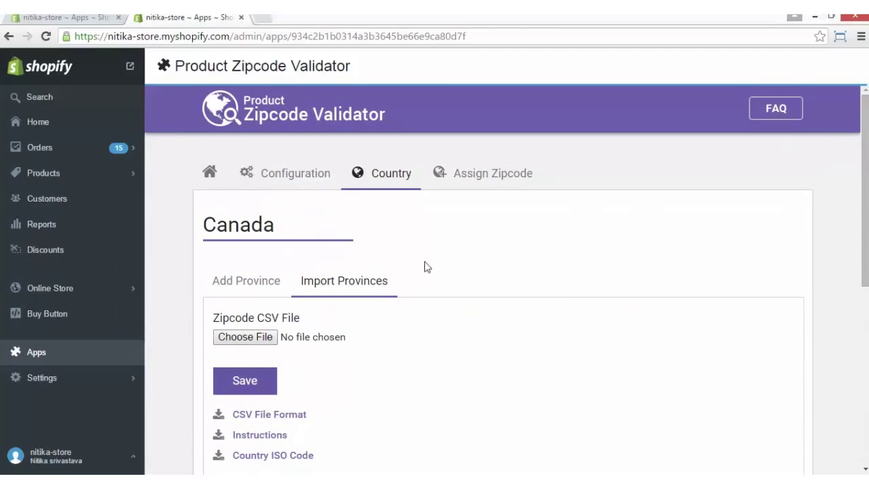
click(473, 178)
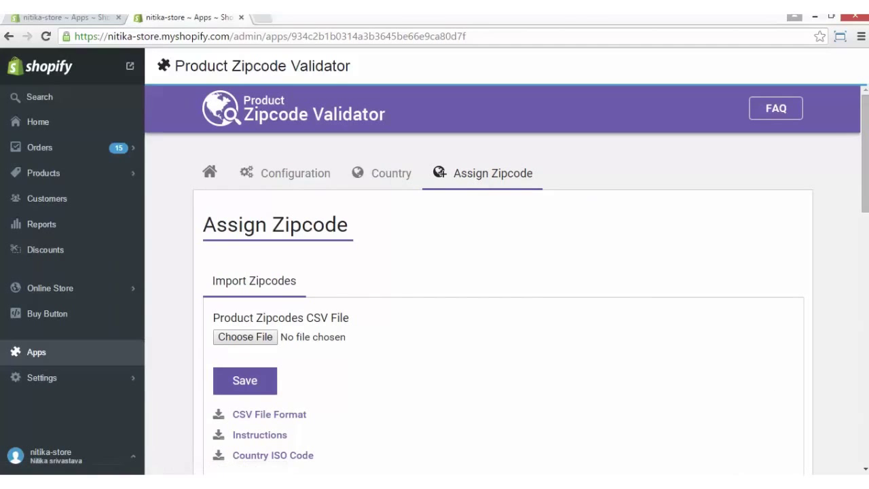
Start assigning zipcodes to DemoProduct3 with Canada, Quebec and Montreal selected
key(ctrl+minus)
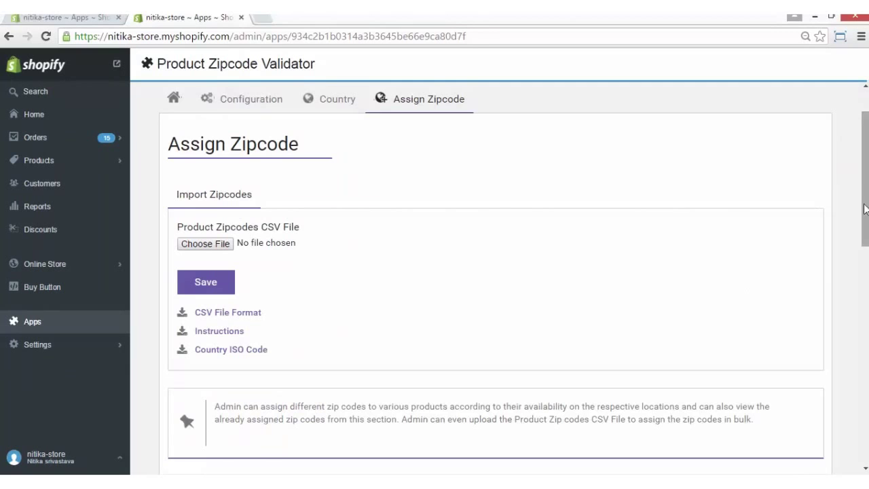
drag(866, 210, 865, 367)
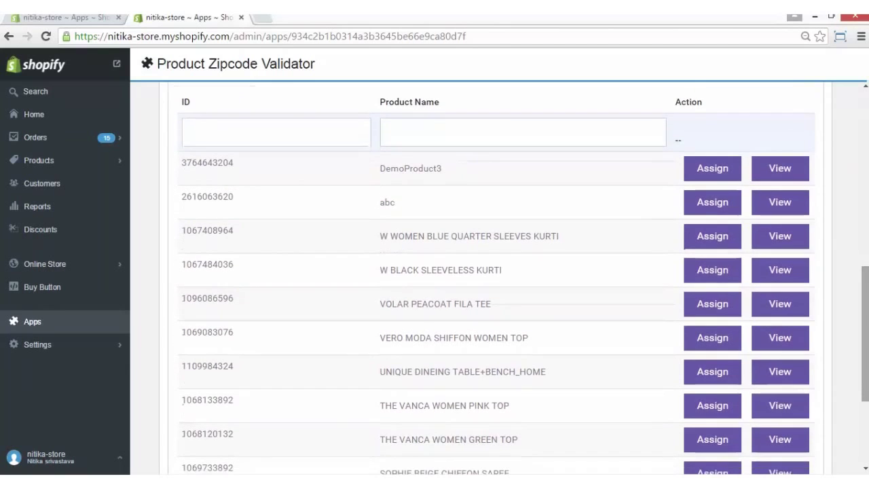
click(713, 169)
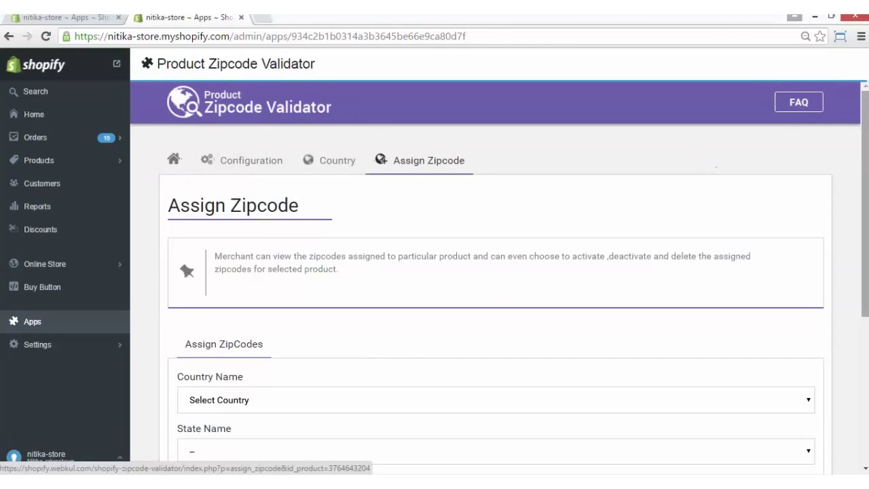
drag(867, 159, 867, 256)
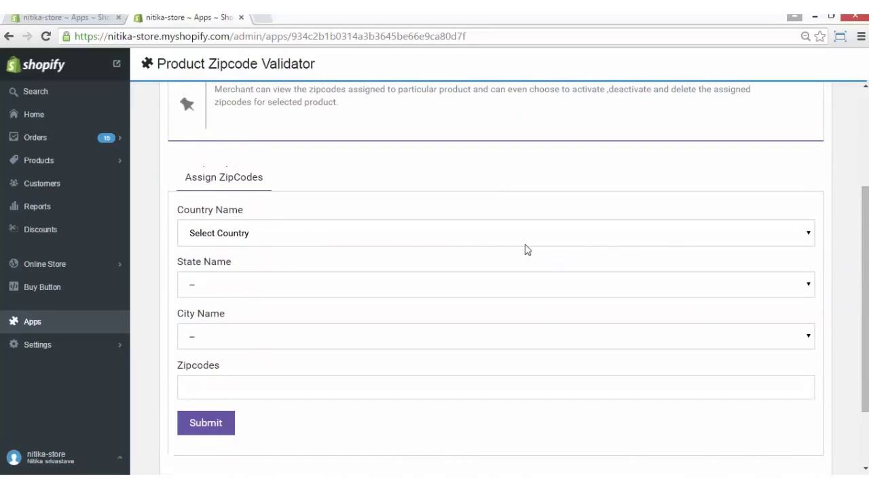
click(499, 243)
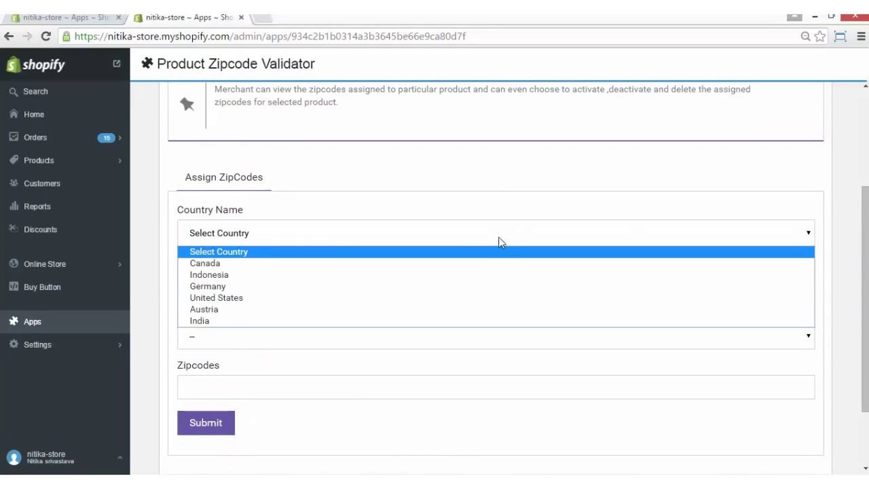
click(425, 263)
click(372, 295)
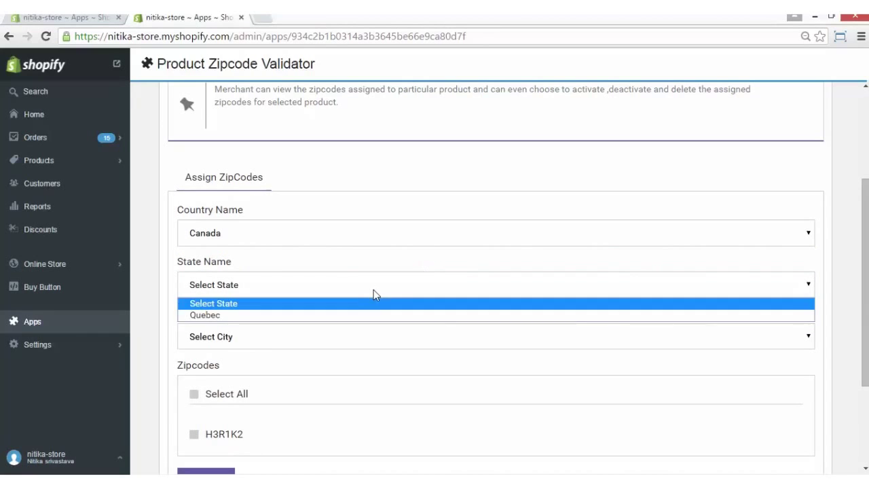
click(338, 310)
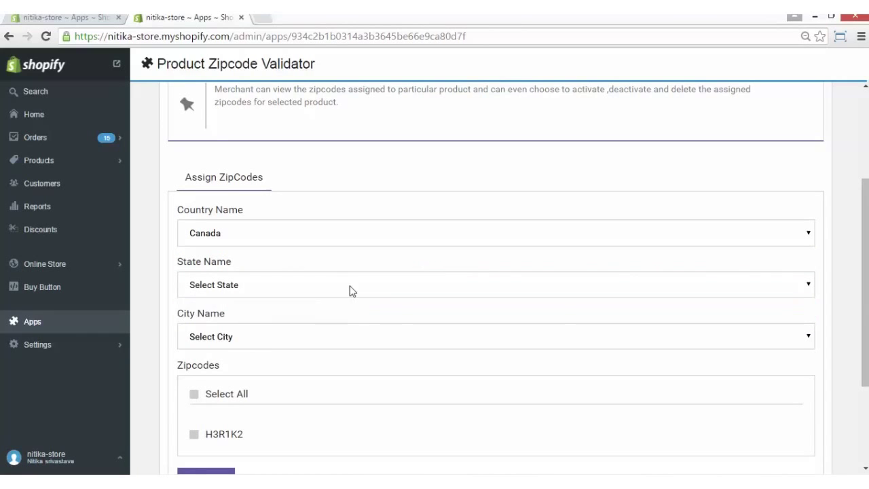
click(351, 290)
click(320, 311)
click(295, 340)
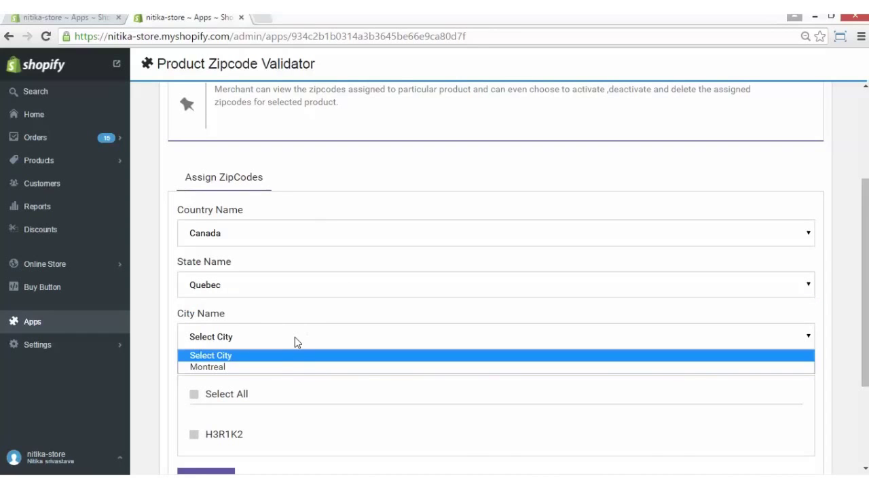
click(270, 367)
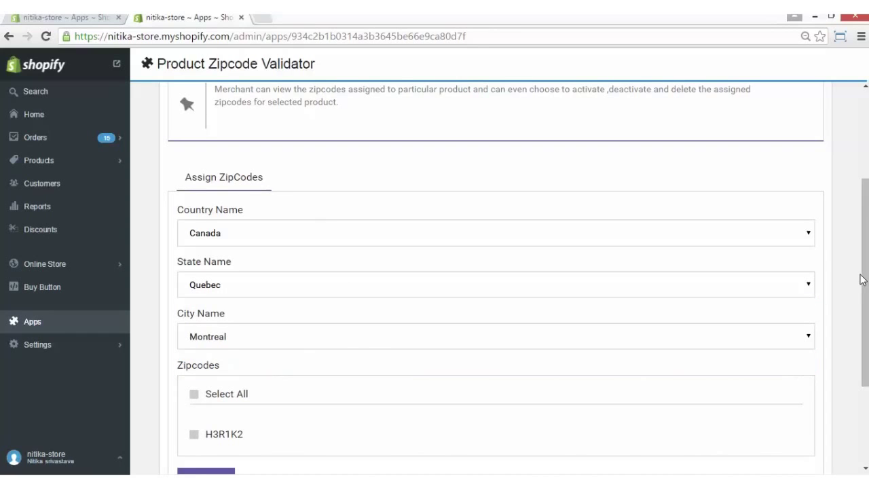
Tick zipcode H3R1K2 and submit the assignment
scroll(861, 278, down, 3)
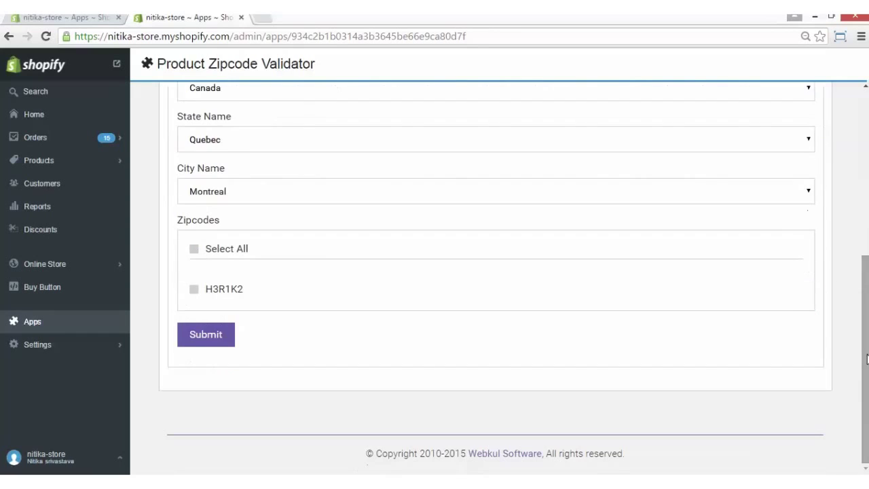
click(194, 289)
click(201, 336)
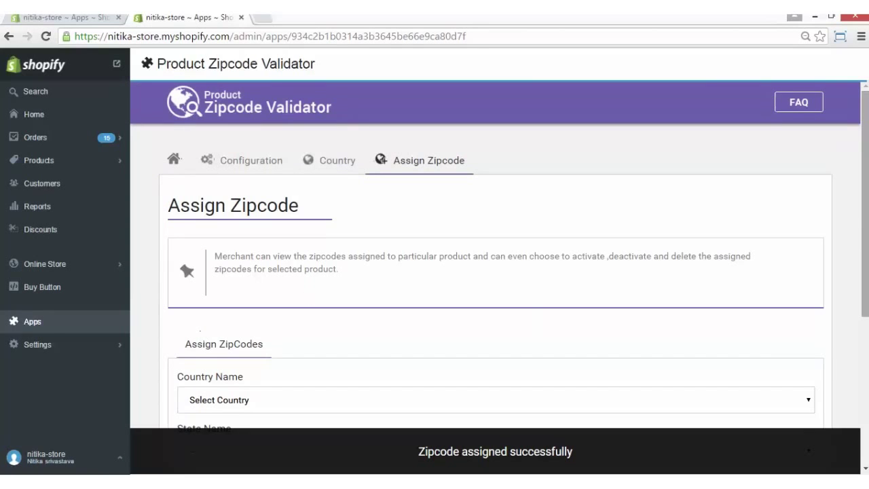
drag(868, 273, 868, 393)
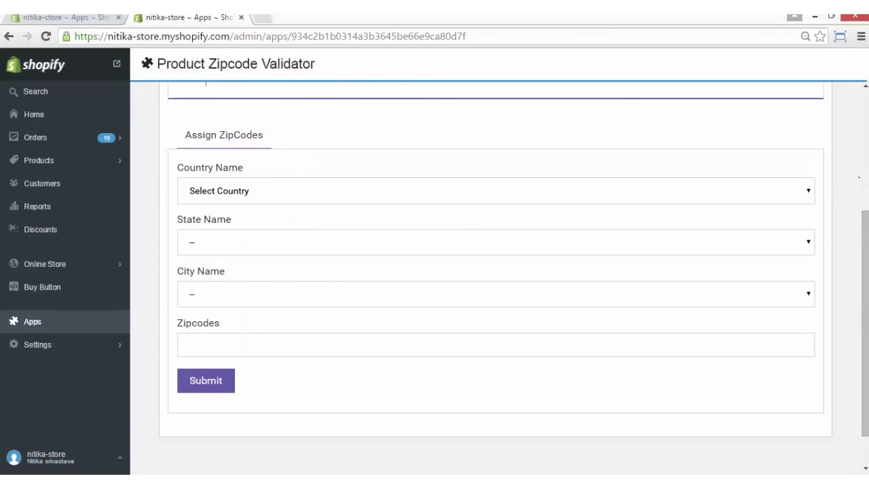
scroll(496, 271, up, 3)
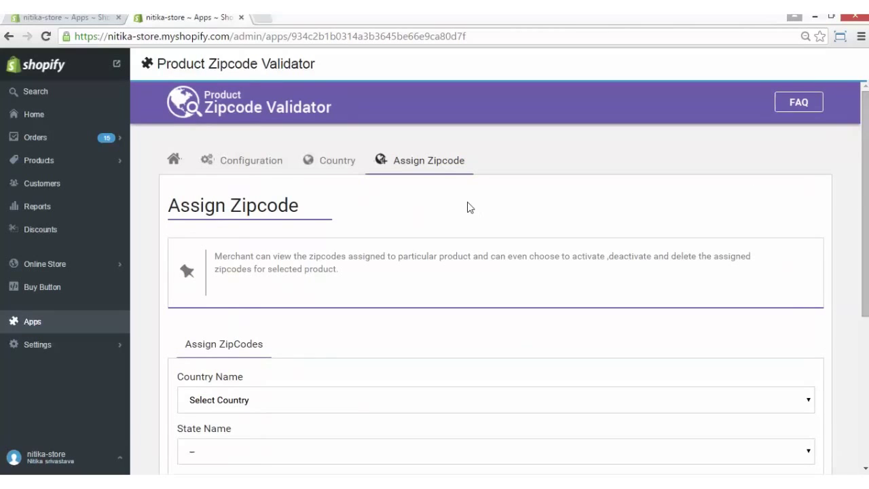
Open DemoProduct3's assigned zipcodes, select rows 14092 and 14089, and view Bulk Action options
click(431, 166)
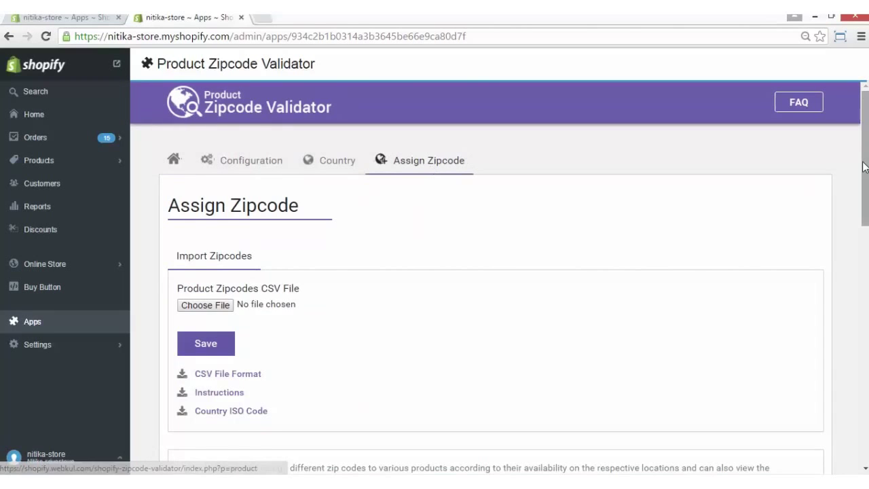
scroll(865, 167, down, 5)
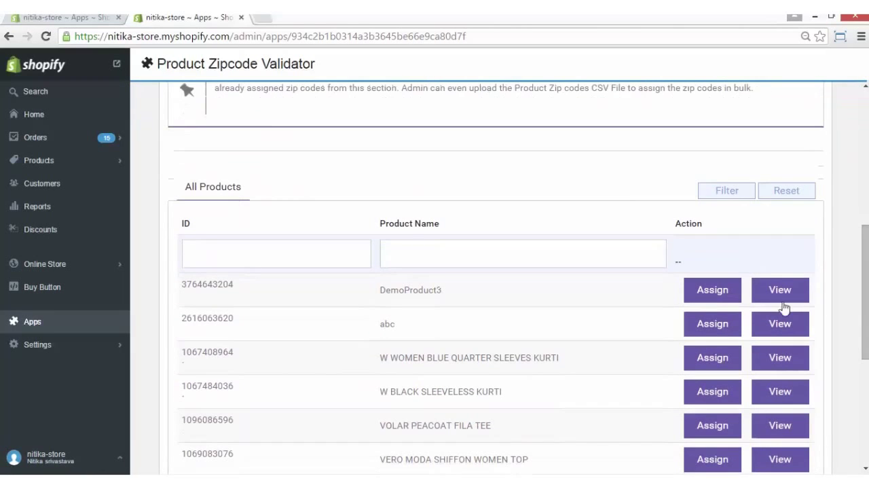
click(784, 304)
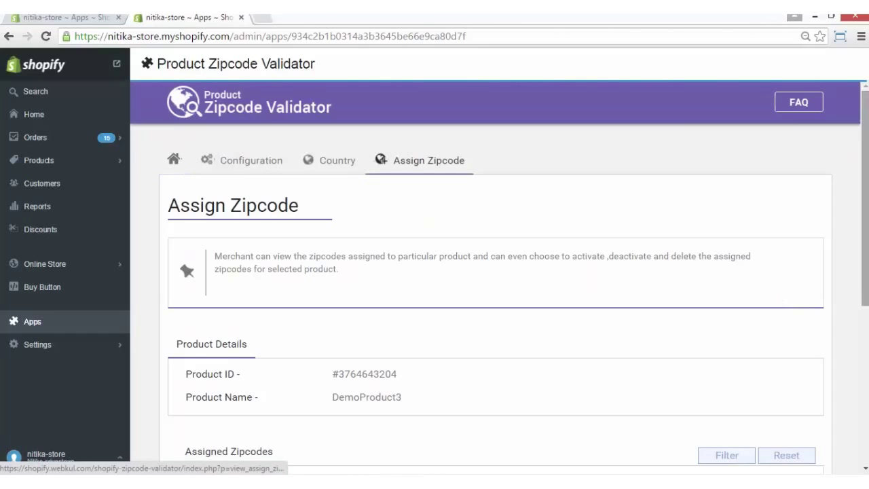
scroll(866, 203, down, 3)
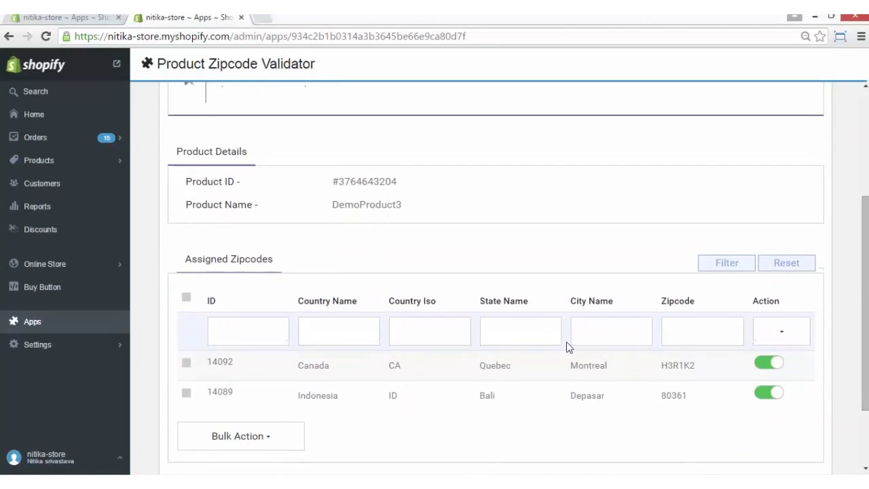
click(187, 366)
click(186, 394)
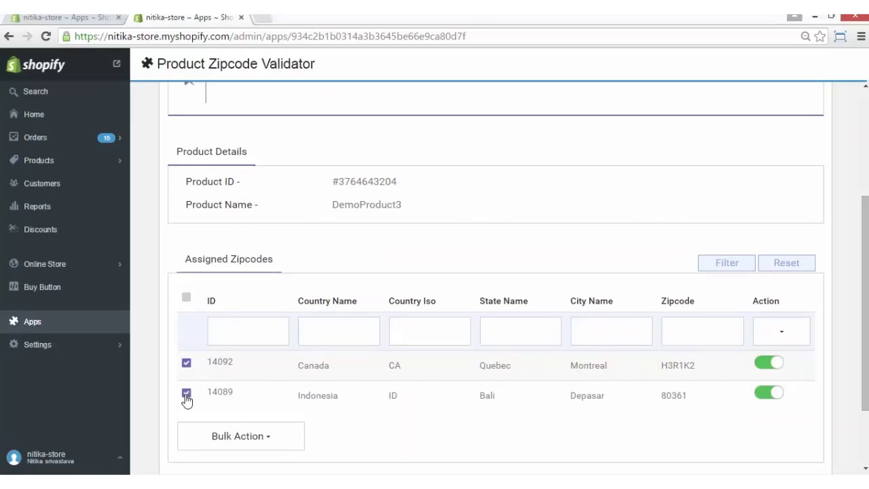
click(279, 445)
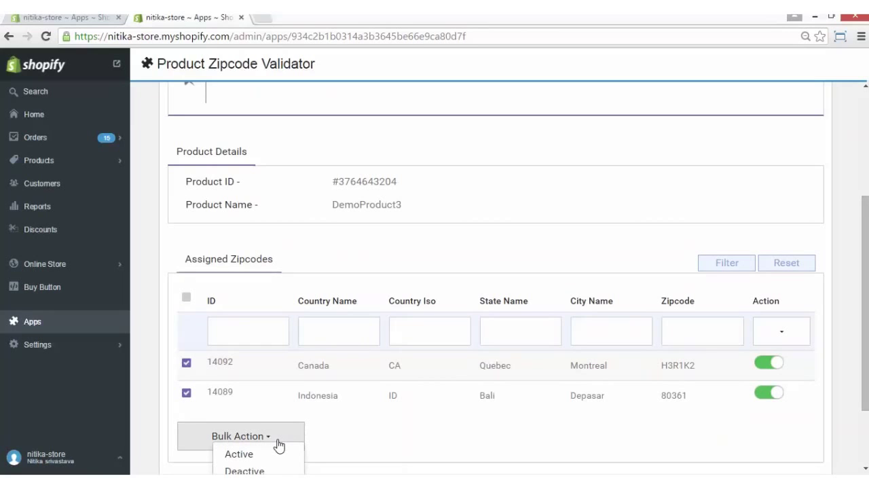
scroll(322, 315, down, 1)
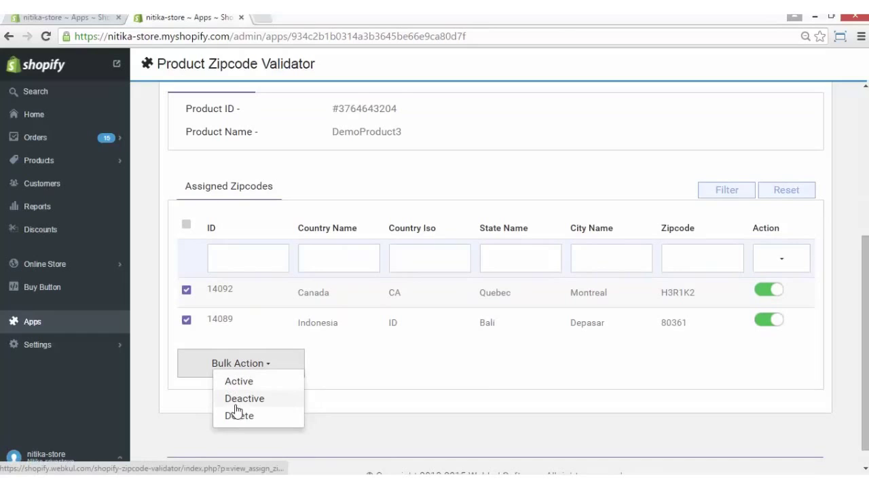
click(458, 372)
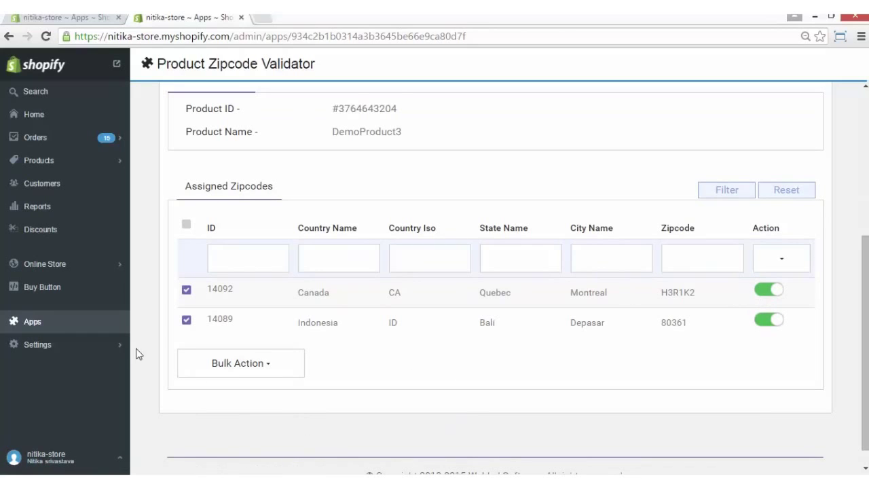
Untick both rows and deactivate the Montreal H3R1K2 zipcode, confirming with Yes
click(187, 293)
click(186, 321)
click(767, 292)
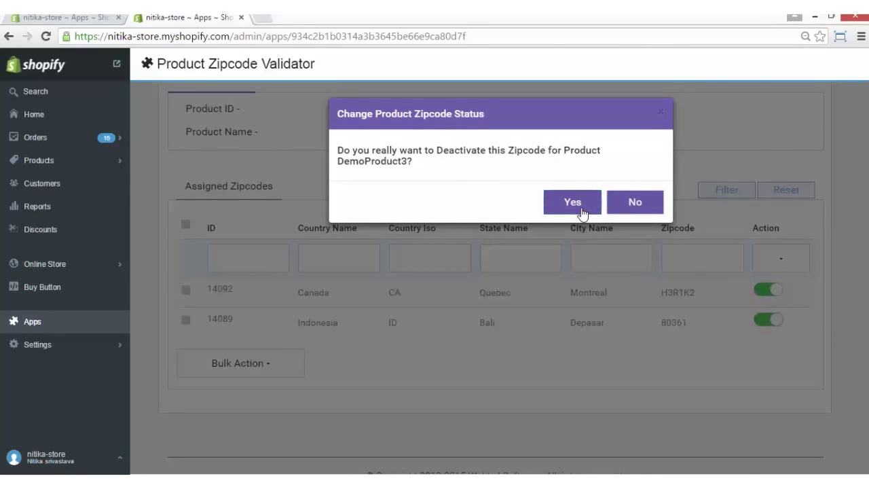
click(631, 207)
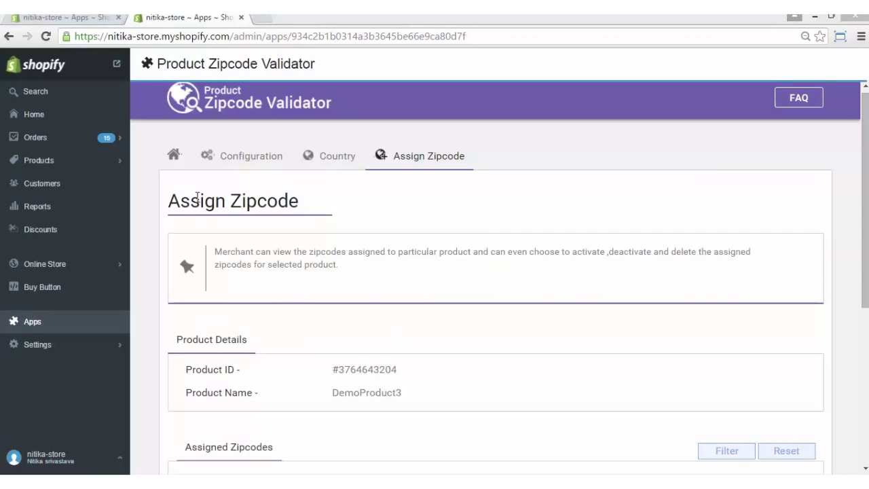
Copy the wk_find_zipcode div snippet from the Home page's Important Note, then go to Online Store
click(174, 158)
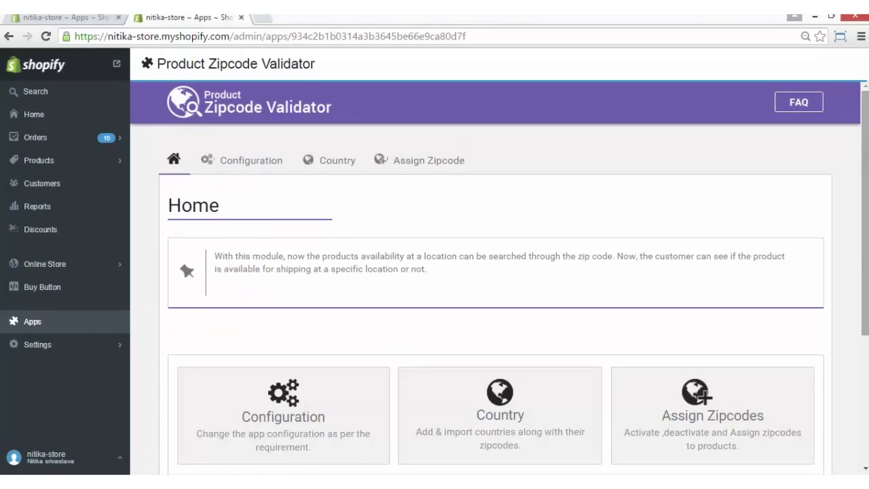
scroll(865, 203, down, 4)
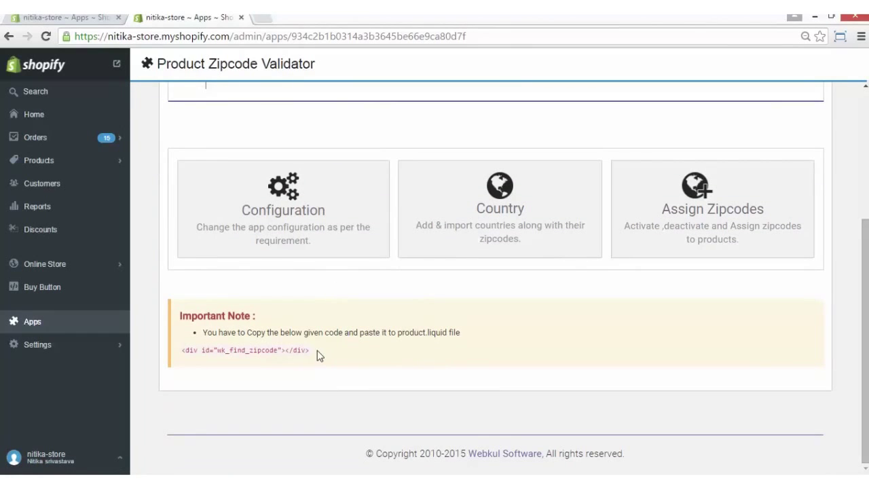
drag(310, 350, 183, 356)
key(ctrl+c)
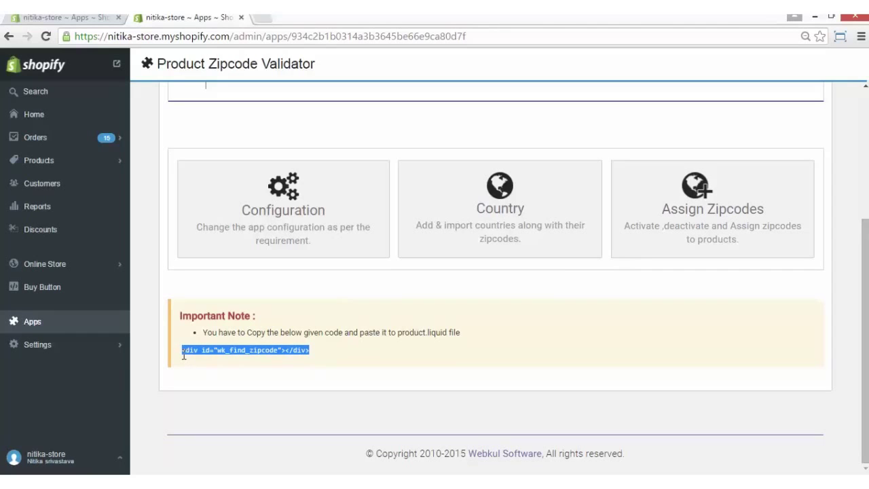
click(475, 352)
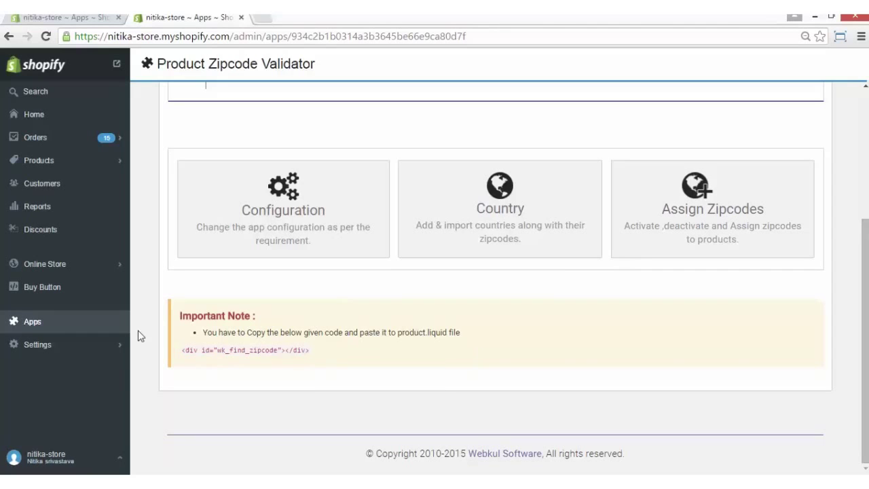
click(90, 274)
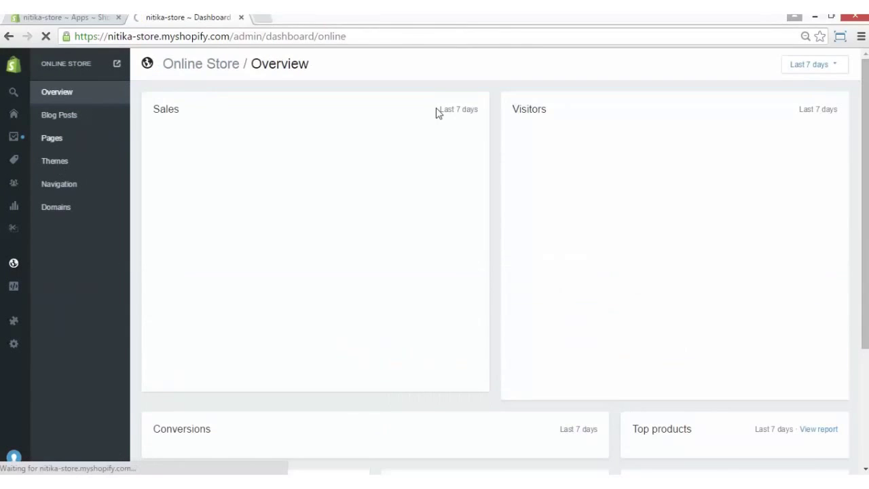
Open the Supply theme's product.liquid template in the code editor
click(61, 165)
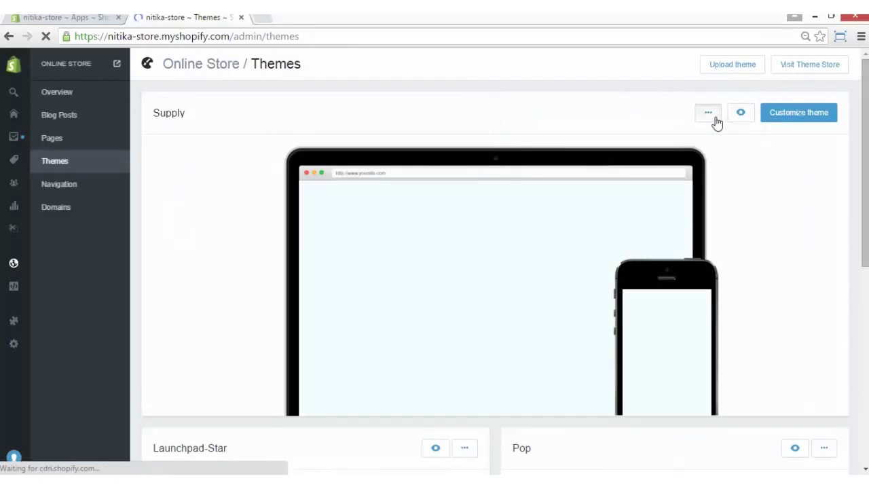
click(713, 115)
click(669, 158)
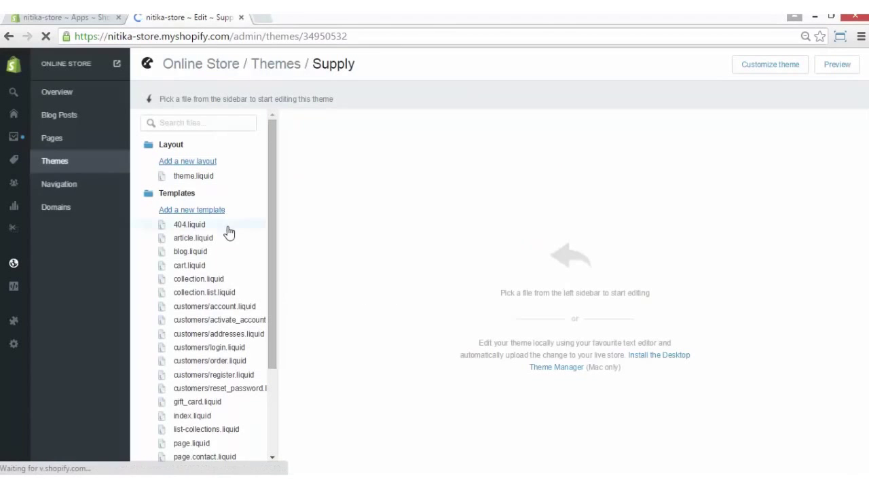
drag(272, 224, 272, 281)
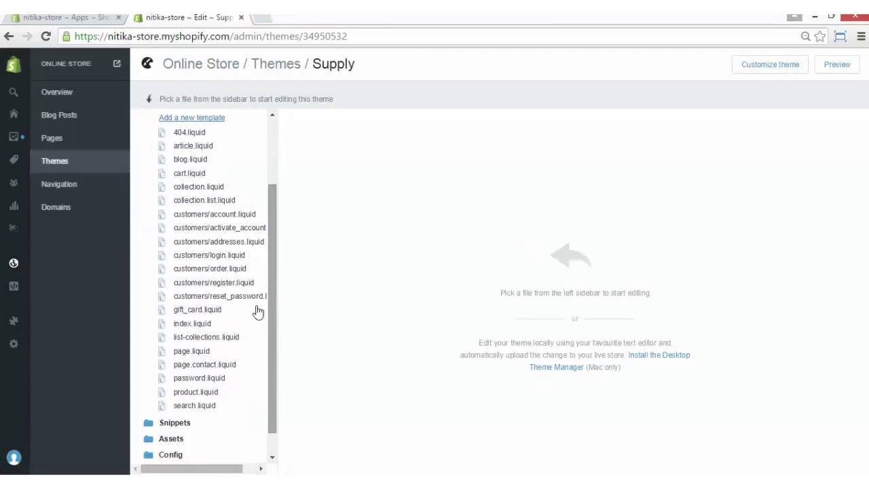
click(194, 394)
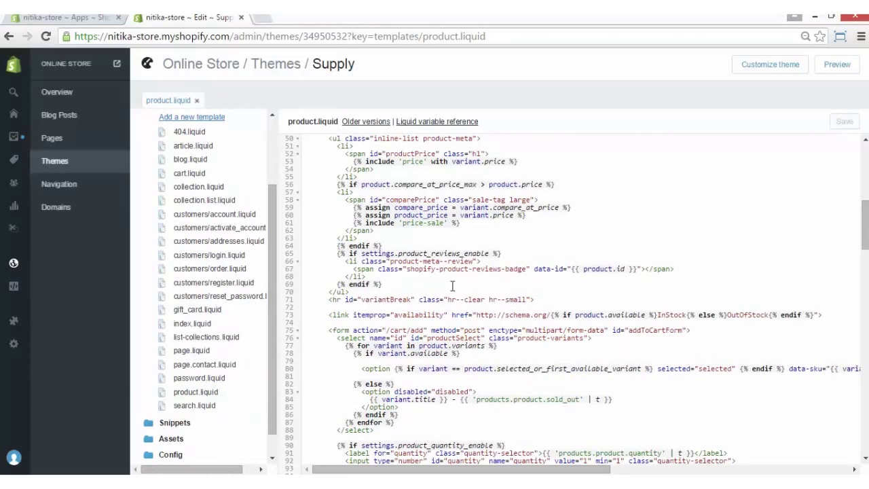
Paste the wk_find_zipcode div on line 71, just after the reviews block's endif
click(389, 288)
key(Return)
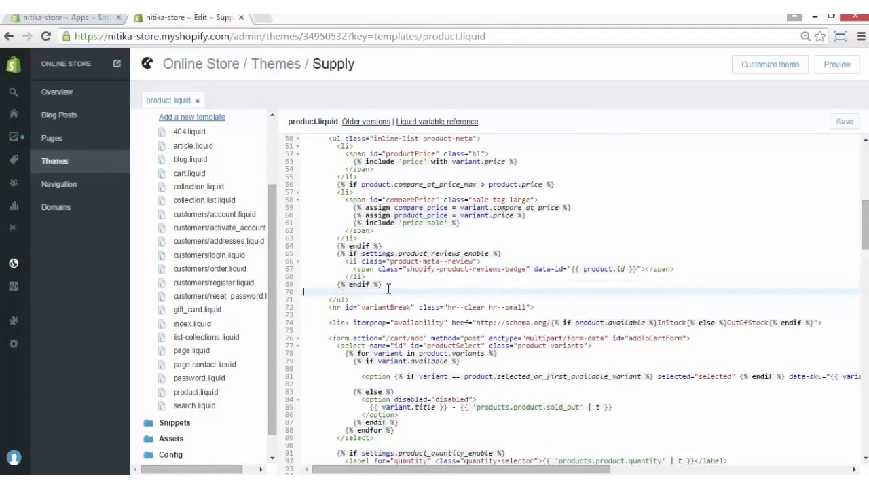
key(Return)
key(ctrl+v)
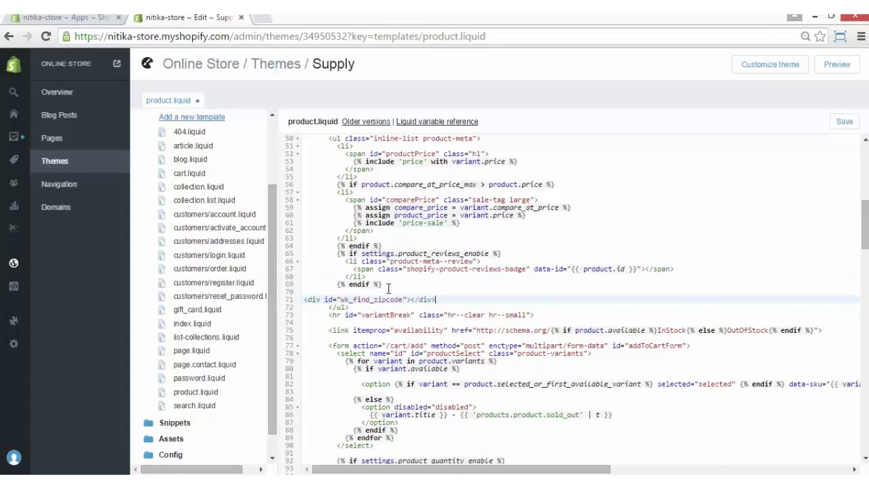
key(Return)
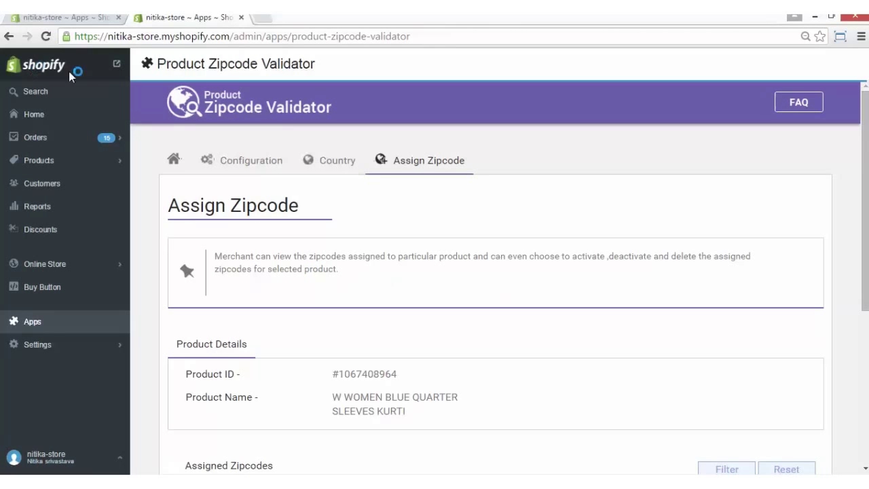
Open the online store in a new tab and go to its Women collection
click(117, 65)
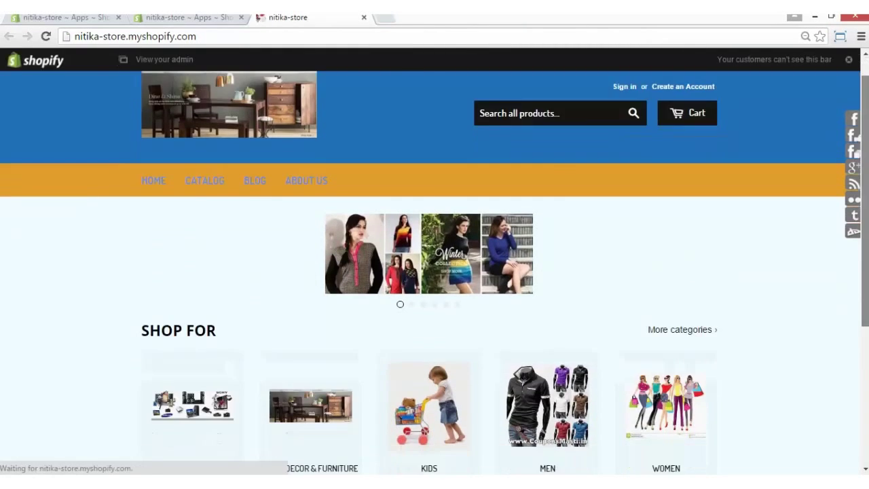
scroll(664, 204, down, 4)
click(665, 204)
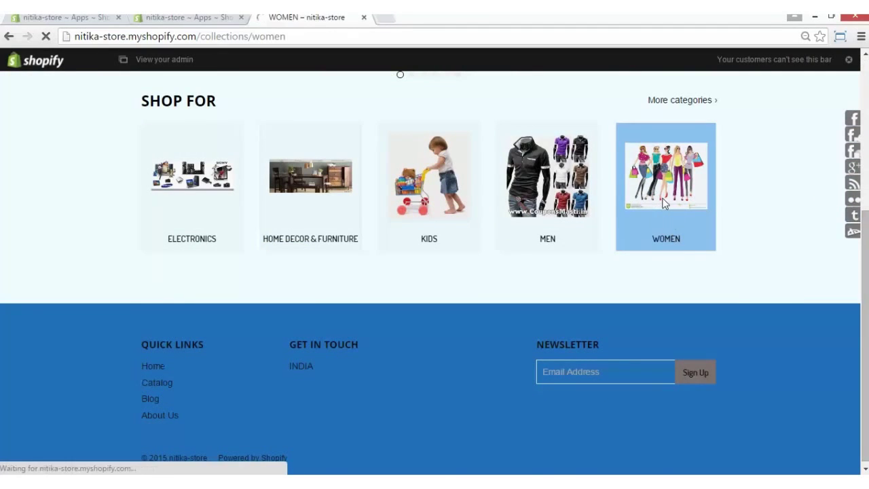
key(ctrl+shift+Tab)
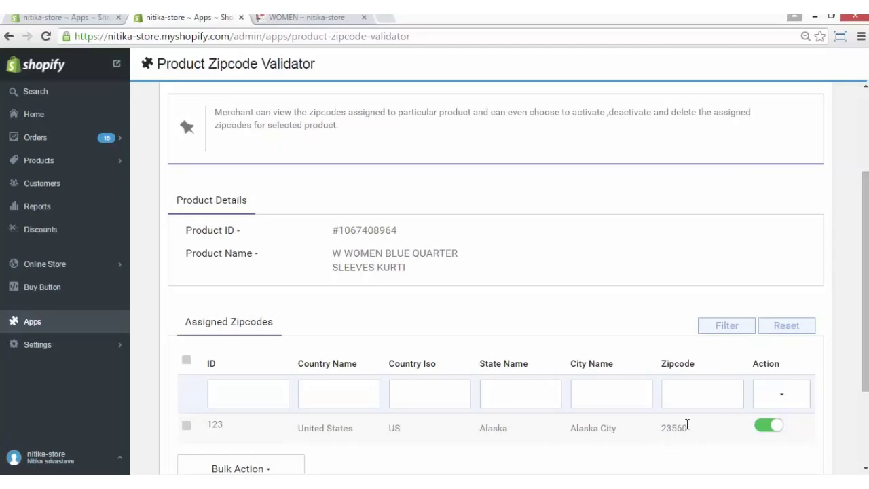
In the Women collection, open the W Women Blue Quarter Sleeves Kurti product page
click(320, 22)
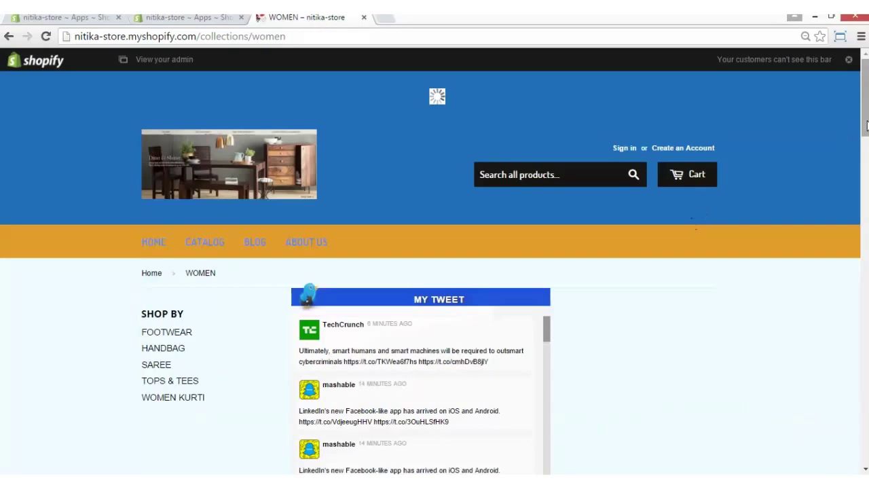
drag(865, 102, 865, 170)
scroll(435, 272, down, 1)
scroll(435, 272, down, 4)
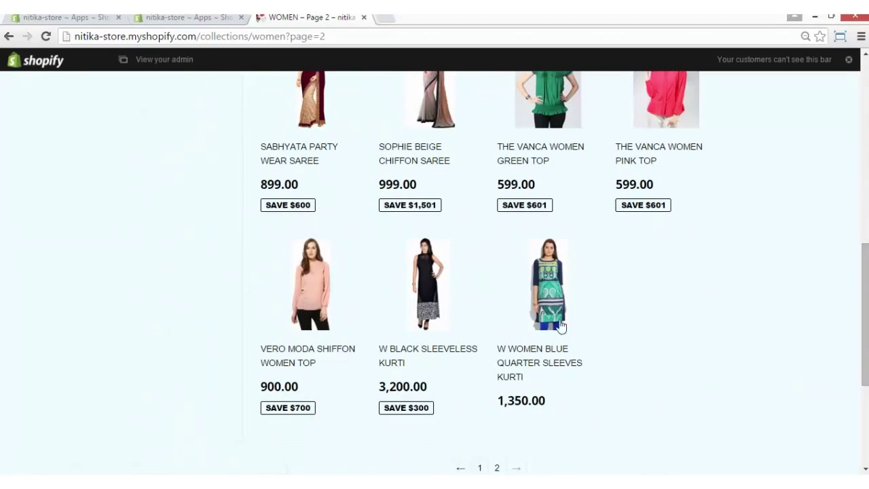
click(545, 300)
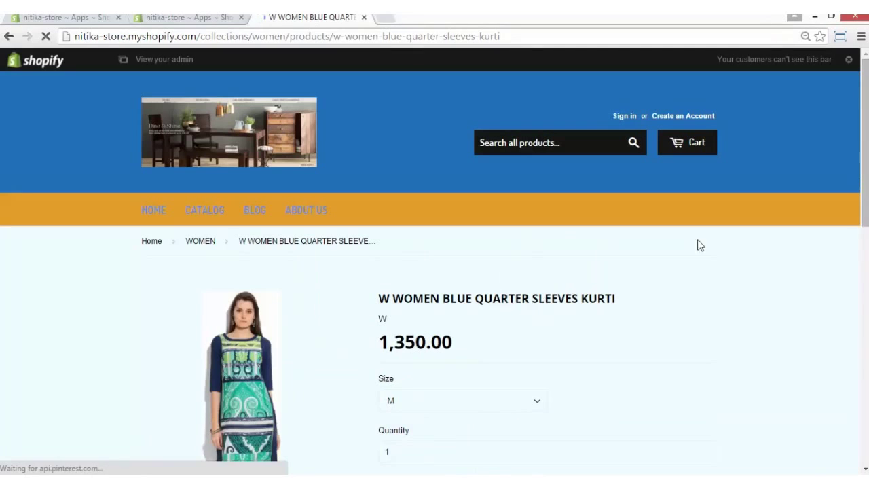
Run the delivery check for zipcode 100001 on the kurti page
scroll(698, 244, down, 2)
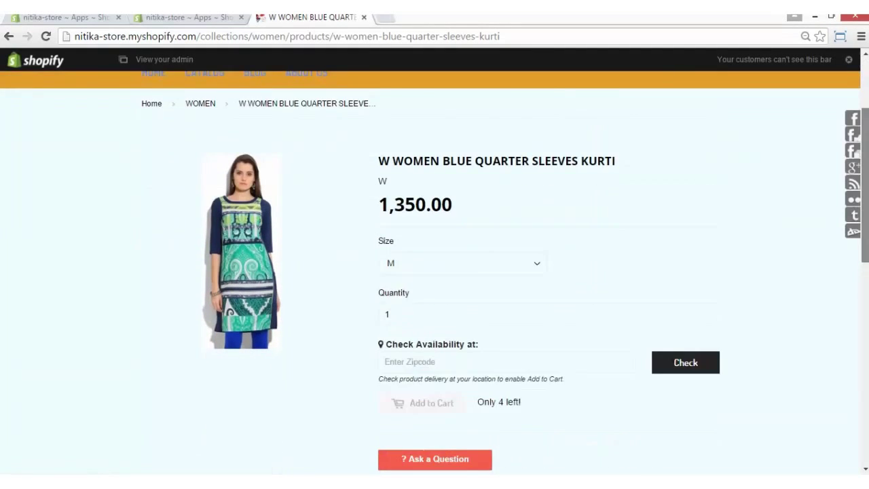
scroll(430, 296, down, 1)
click(430, 296)
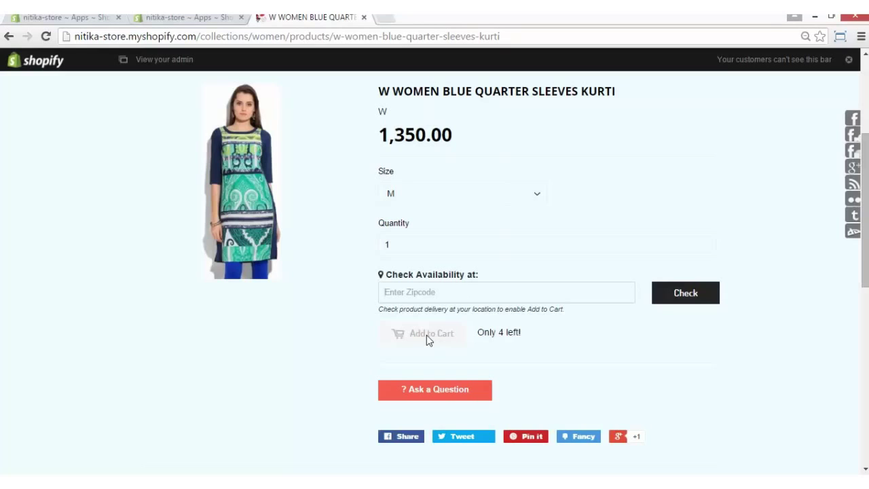
click(484, 297)
text(100001)
click(682, 292)
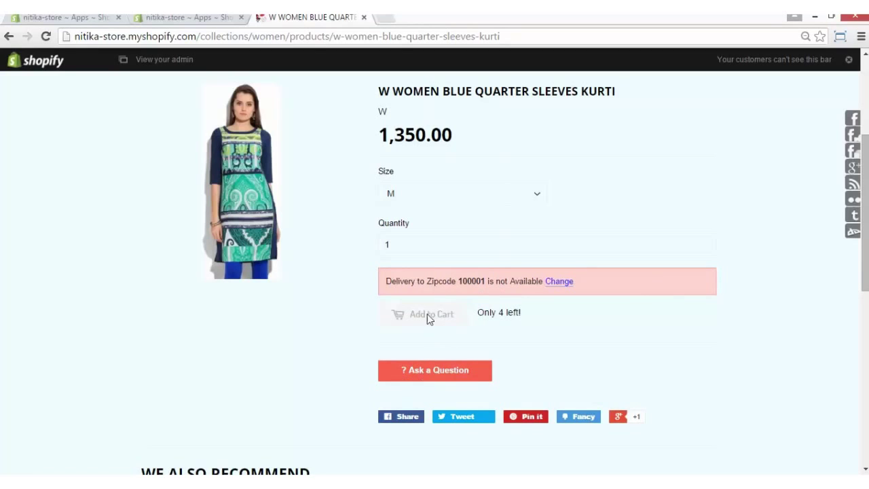
Replace the rejected zipcode with 23560 and check delivery again
click(558, 282)
click(512, 298)
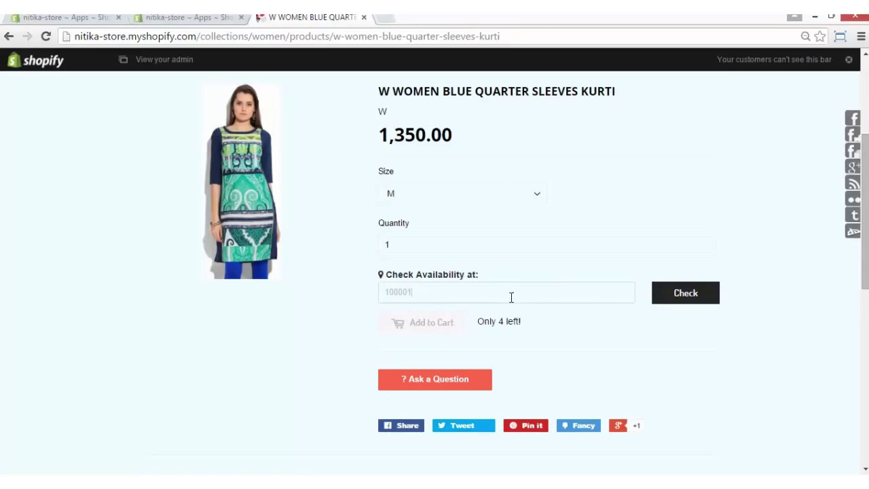
key(BackSpace)
key(BackSpace)
key(BackSpace)
key(BackSpace)
key(BackSpace)
key(BackSpace)
text(23560)
click(671, 295)
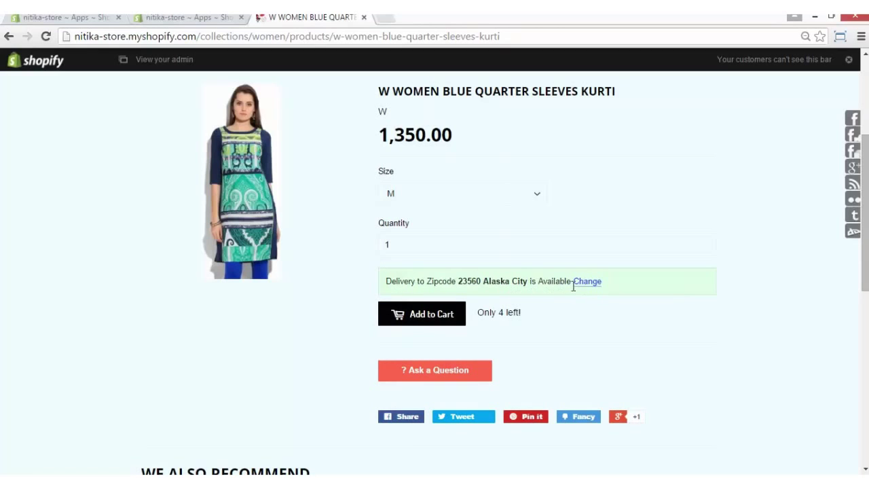
Add the kurti in size M to the cart, then go back to its Assign Zipcode details in the admin
click(415, 321)
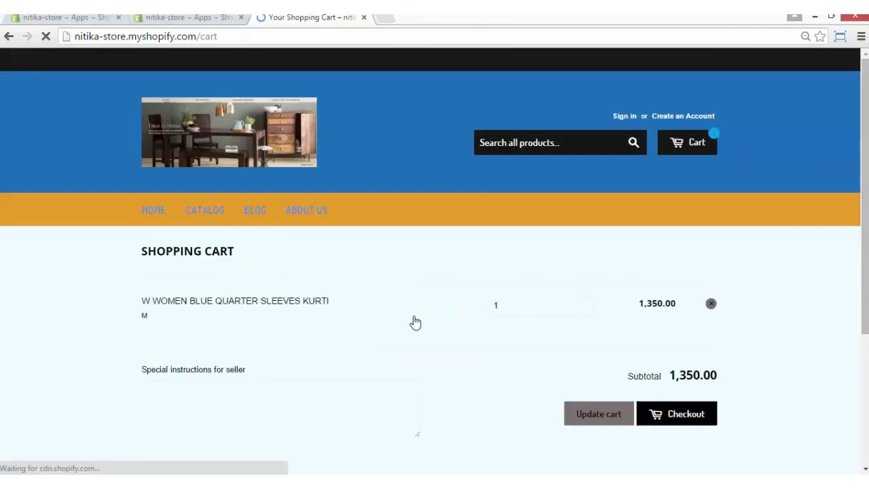
click(201, 20)
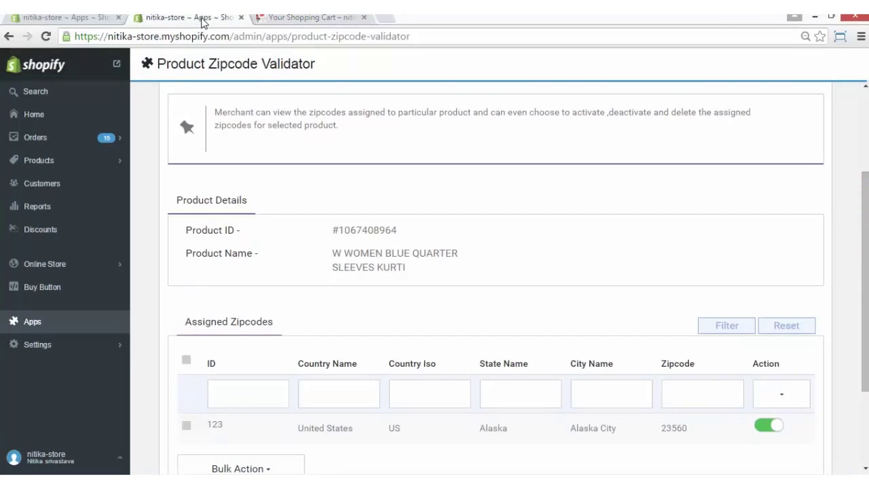
scroll(499, 271, up, 2)
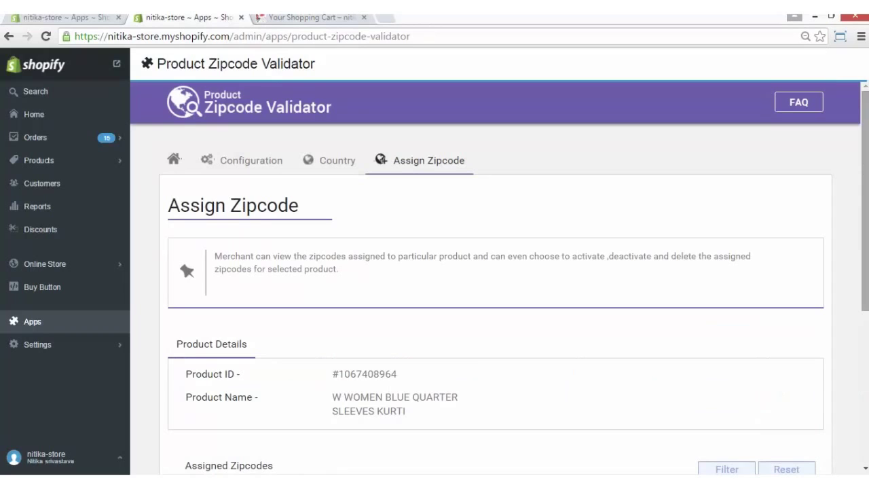